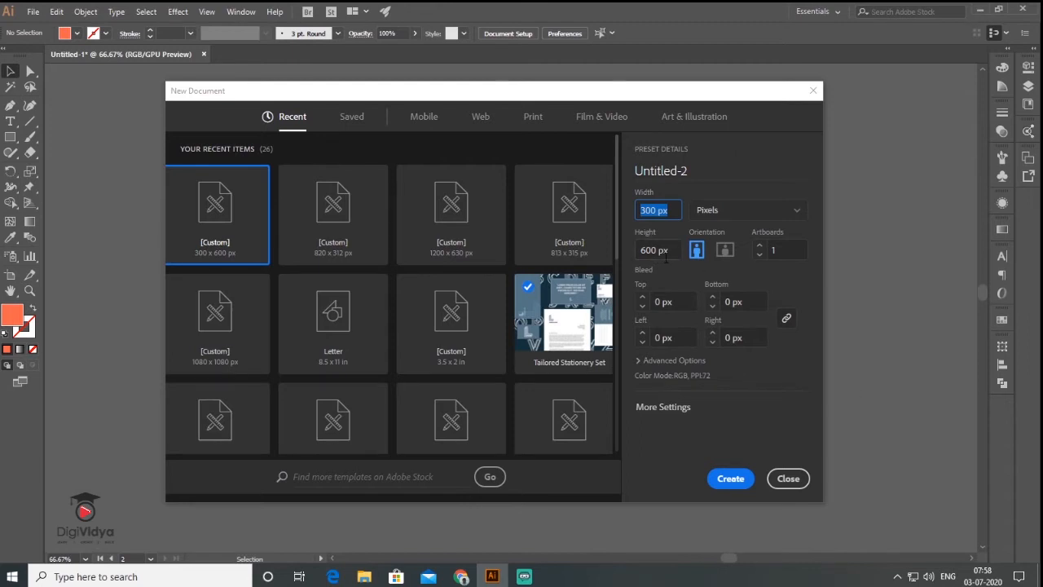
Create a new portrait document 300 px wide and 600 px high with one artboard.
{"action": "left_click", "coordinate": [642, 252]}
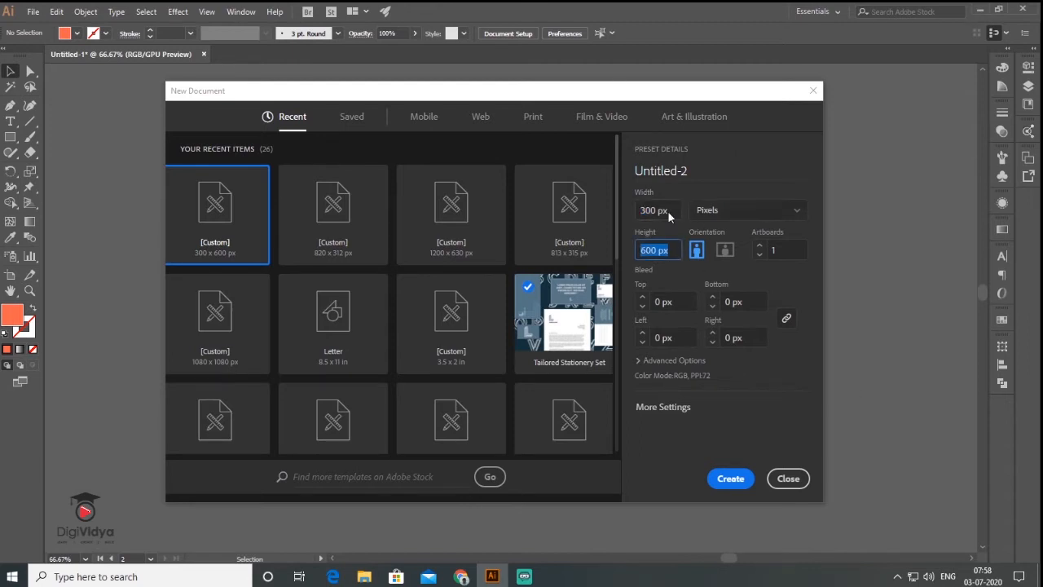
{"action": "key", "text": "shift+Tab"}
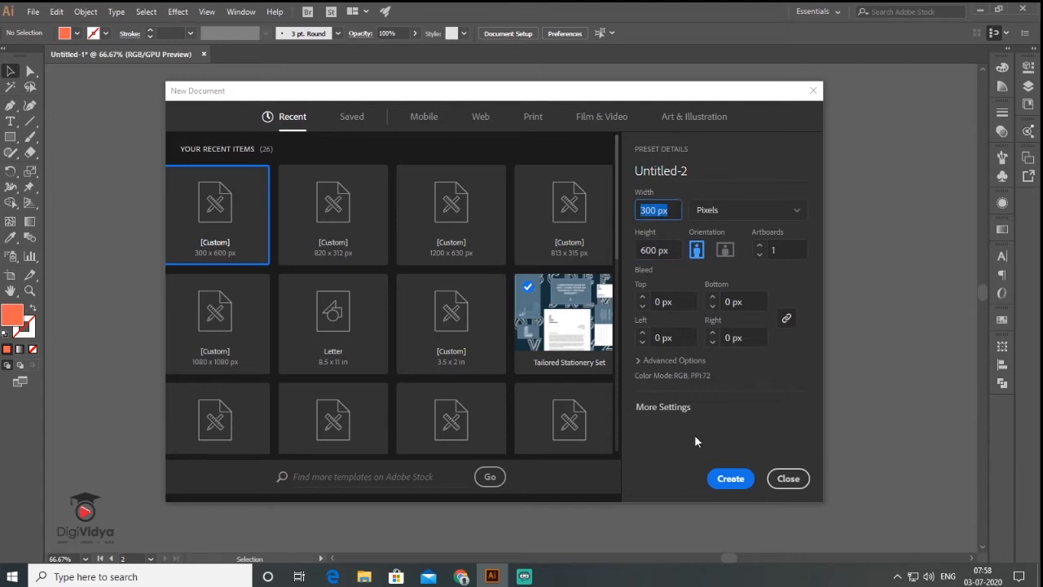
{"action": "left_click", "coordinate": [736, 483]}
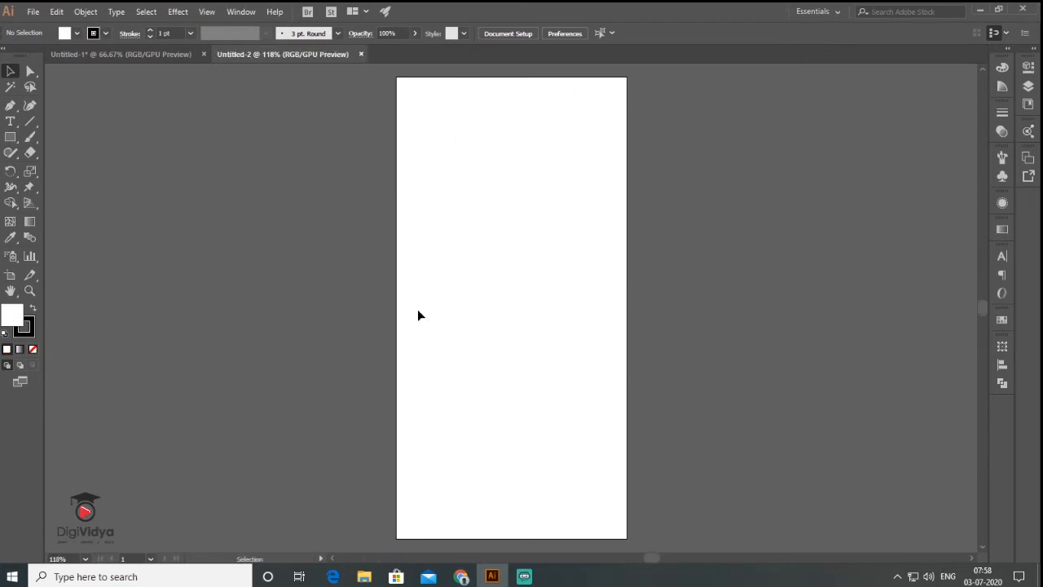
Draw a 300 by 600 px background rectangle covering the whole artboard.
{"action": "key", "text": "ctrl+1"}
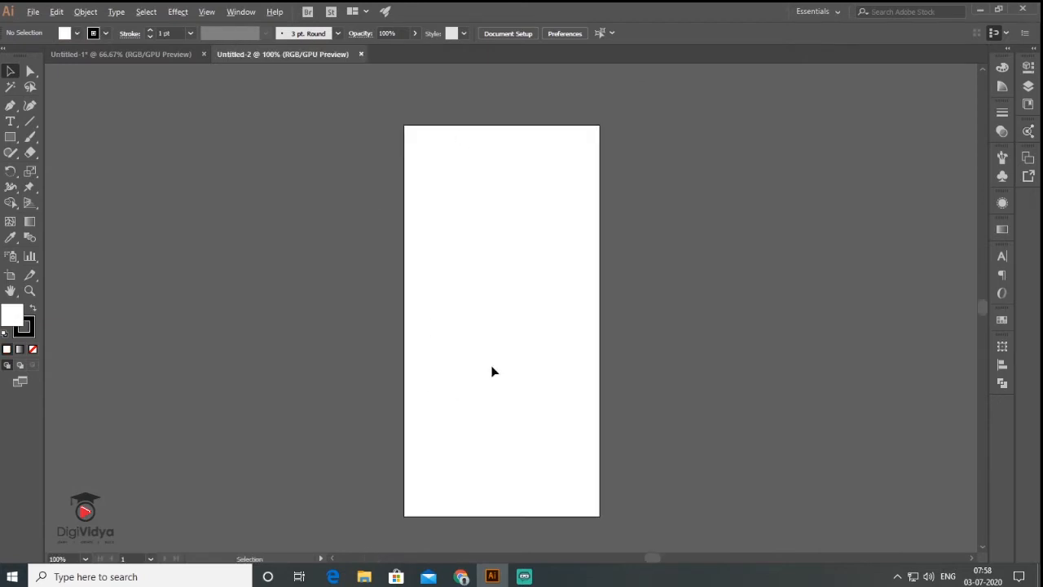
{"action": "left_click_drag", "start_coordinate": [535, 394], "coordinate": [474, 289]}
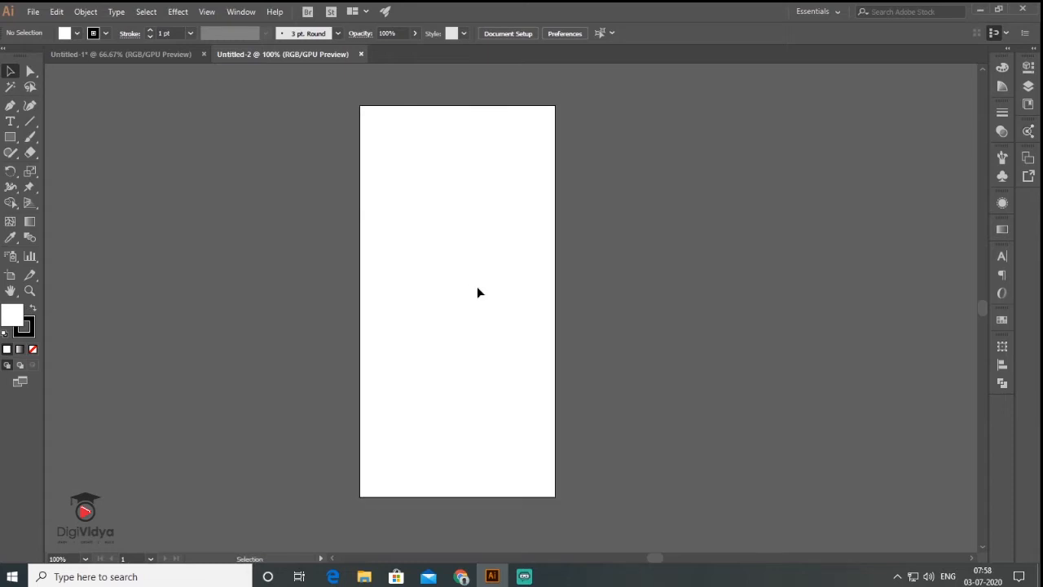
{"action": "left_click", "coordinate": [11, 137]}
{"action": "left_click_drag", "start_coordinate": [360, 106], "coordinate": [556, 495]}
Fill the background rectangle with a light cream colour and remove its stroke.
{"action": "double_click", "coordinate": [15, 315]}
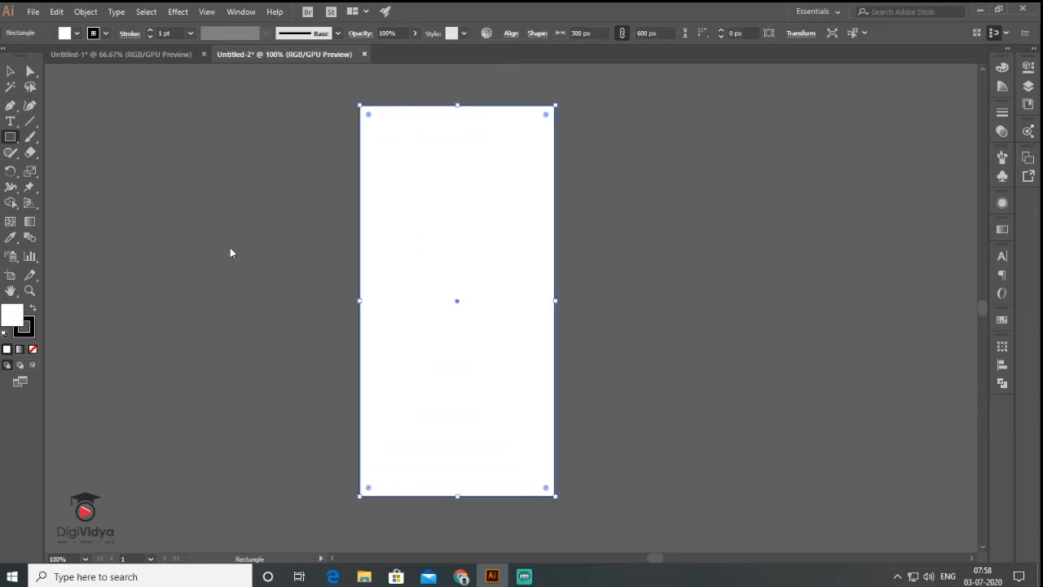
{"action": "left_click", "coordinate": [561, 216]}
{"action": "left_click", "coordinate": [837, 218]}
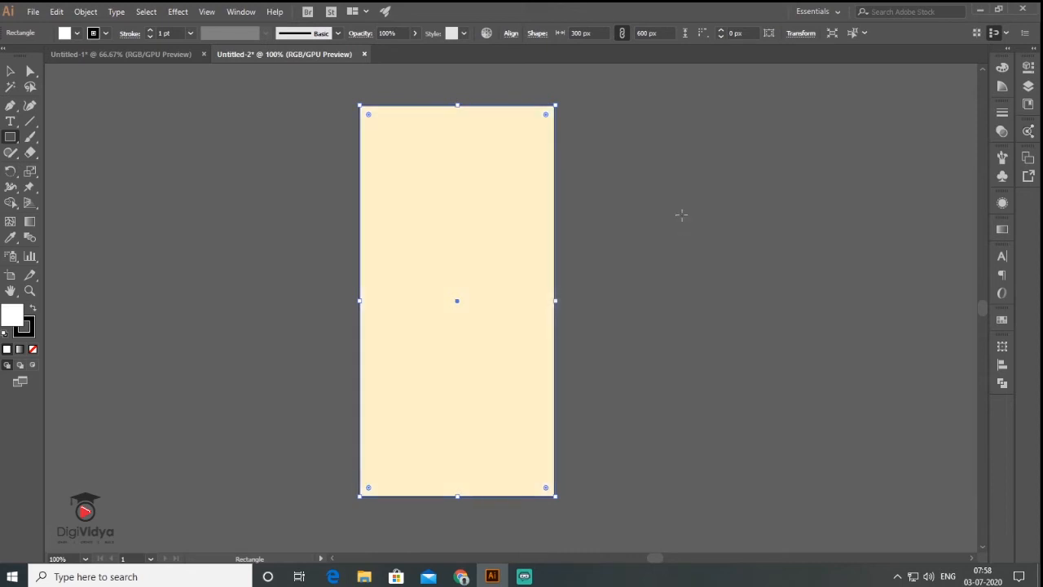
{"action": "left_click", "coordinate": [29, 329]}
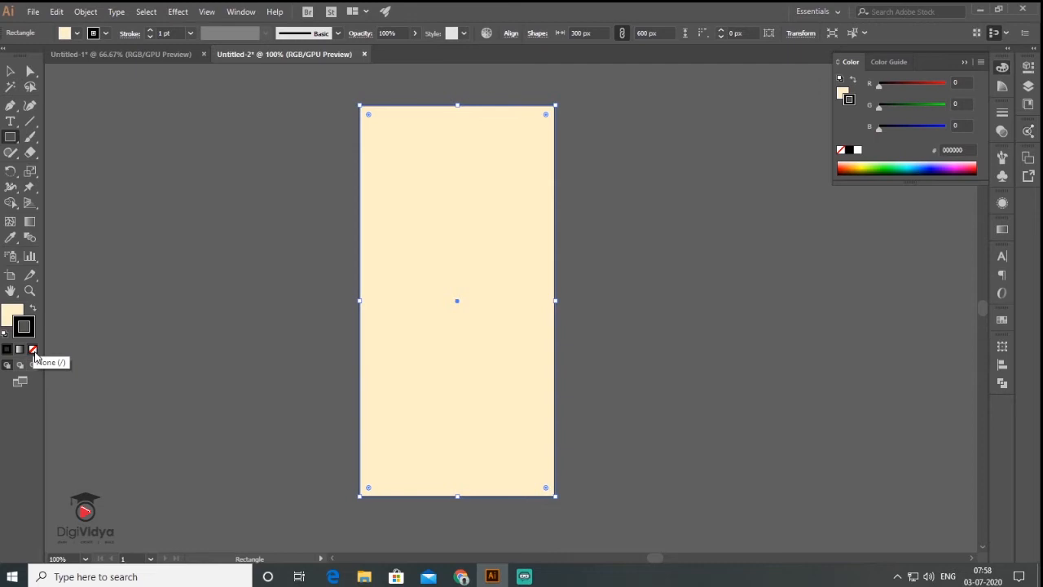
{"action": "left_click", "coordinate": [33, 350]}
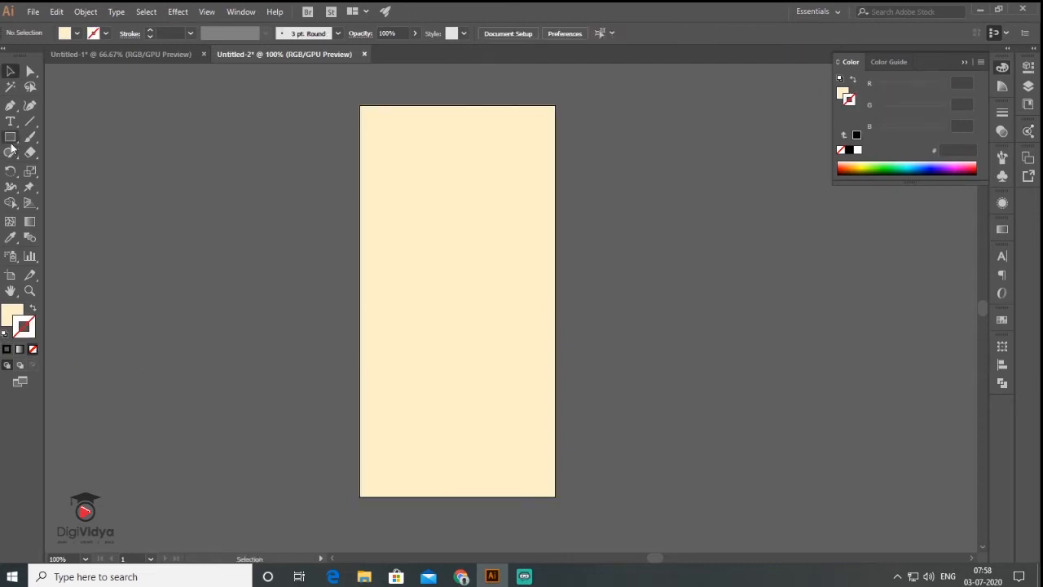
Show the rulers around the document.
{"action": "left_click", "coordinate": [10, 139]}
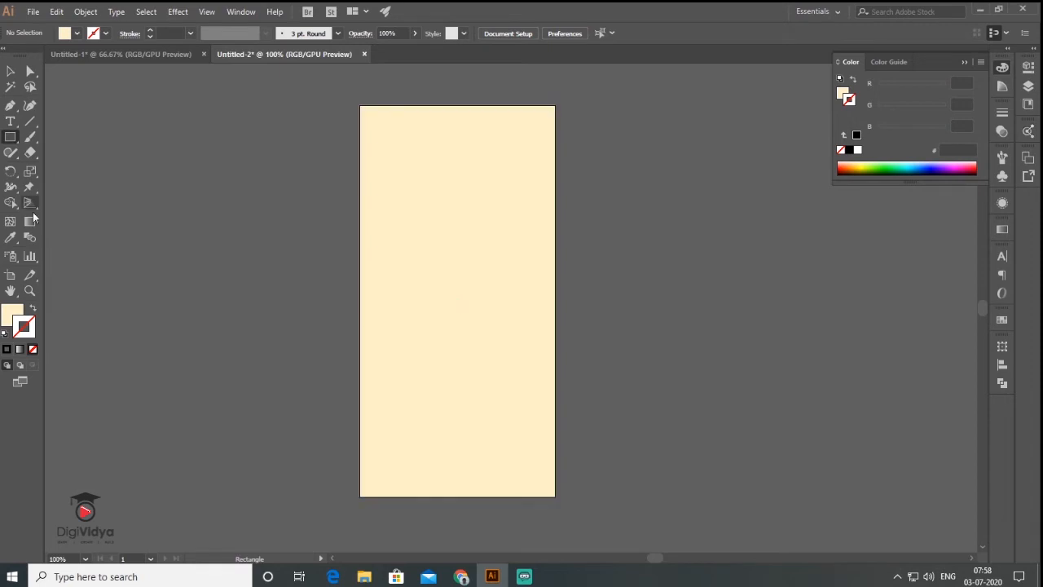
{"action": "left_click", "coordinate": [207, 12]}
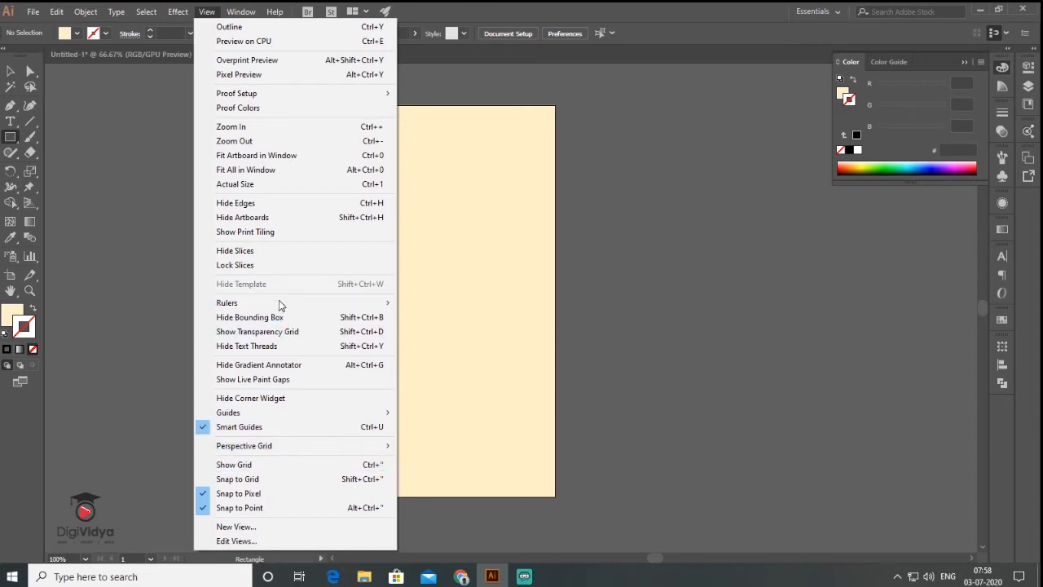
{"action": "mouse_move", "coordinate": [280, 305]}
{"action": "left_click", "coordinate": [424, 301]}
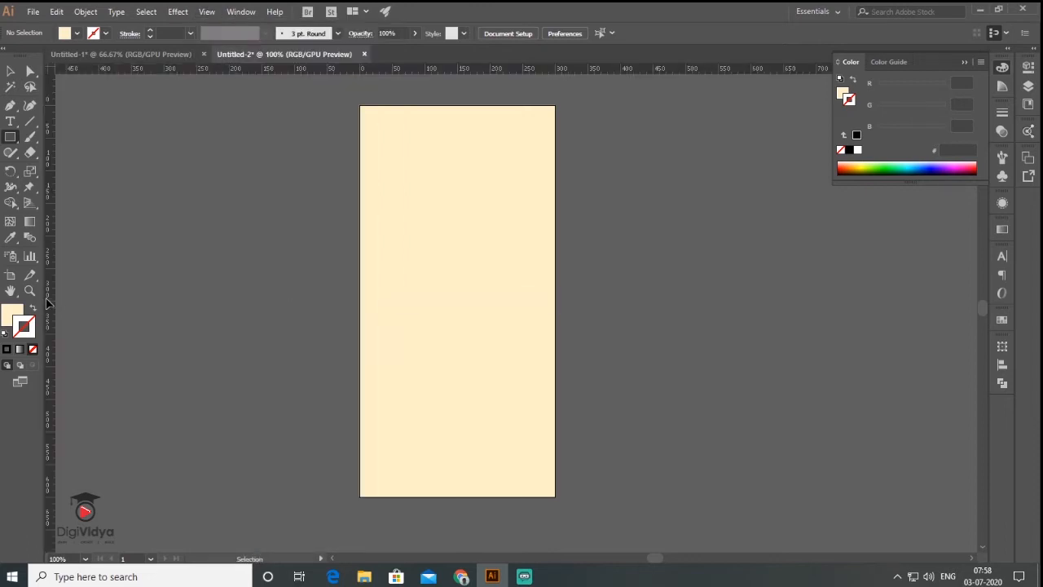
Add two vertical margin guides, positioned at X 20 px and X 280 px.
{"action": "left_click_drag", "start_coordinate": [328, 336], "coordinate": [371, 336]}
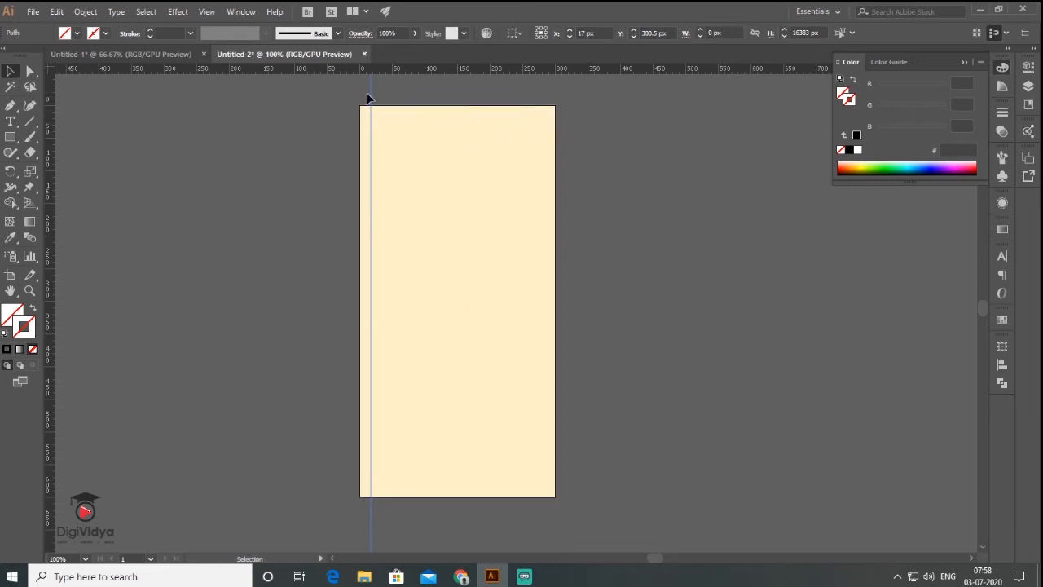
{"action": "left_click", "coordinate": [588, 33]}
{"action": "type", "text": "20"}
{"action": "key", "text": "Return"}
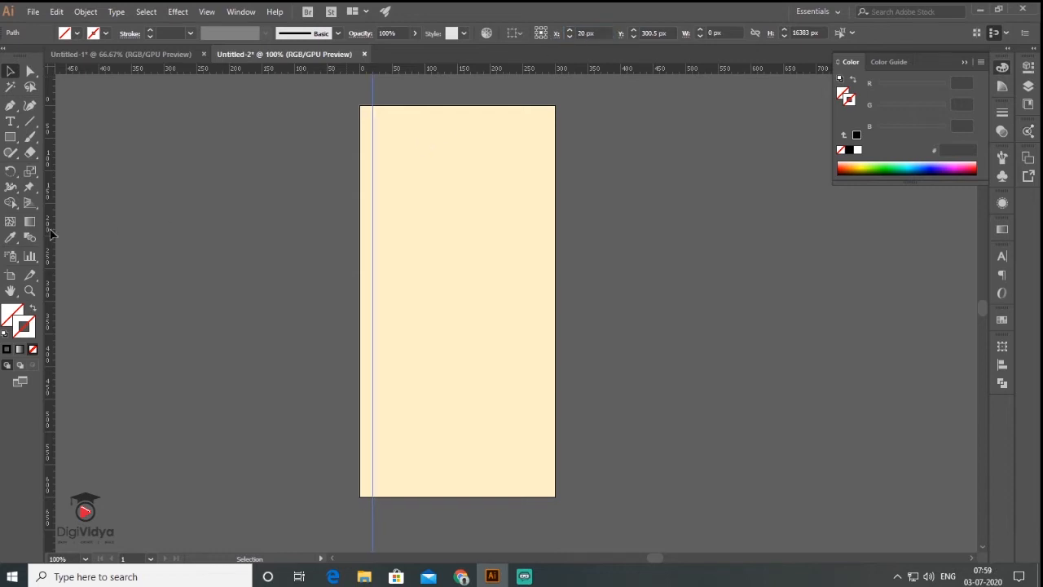
{"action": "left_click", "coordinate": [581, 33]}
{"action": "type", "text": "280"}
{"action": "key", "text": "Return"}
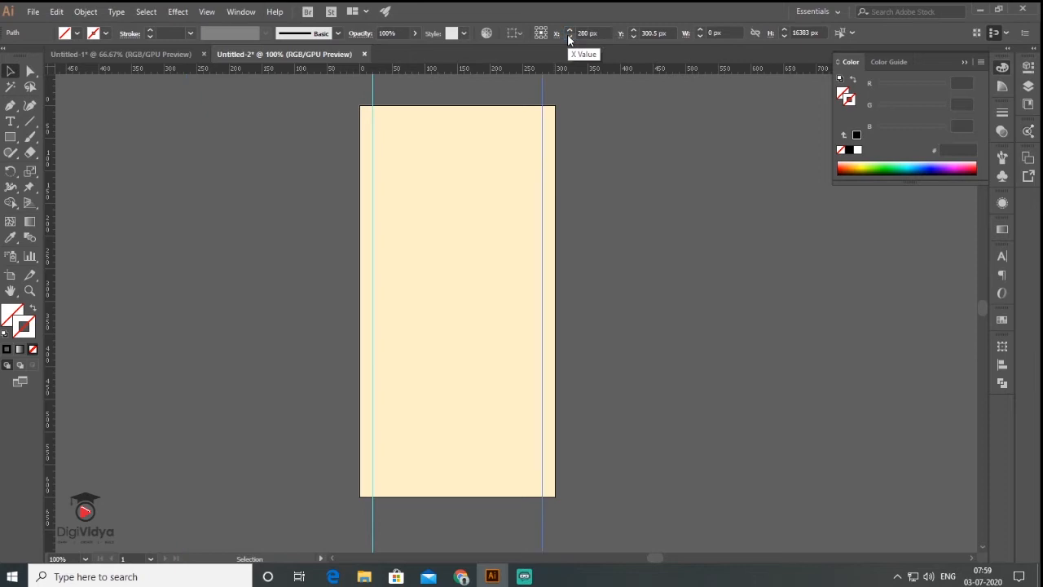
Add two horizontal margin guides, positioned at Y 20 px and Y 580 px.
{"action": "left_click_drag", "start_coordinate": [333, 69], "coordinate": [333, 72]}
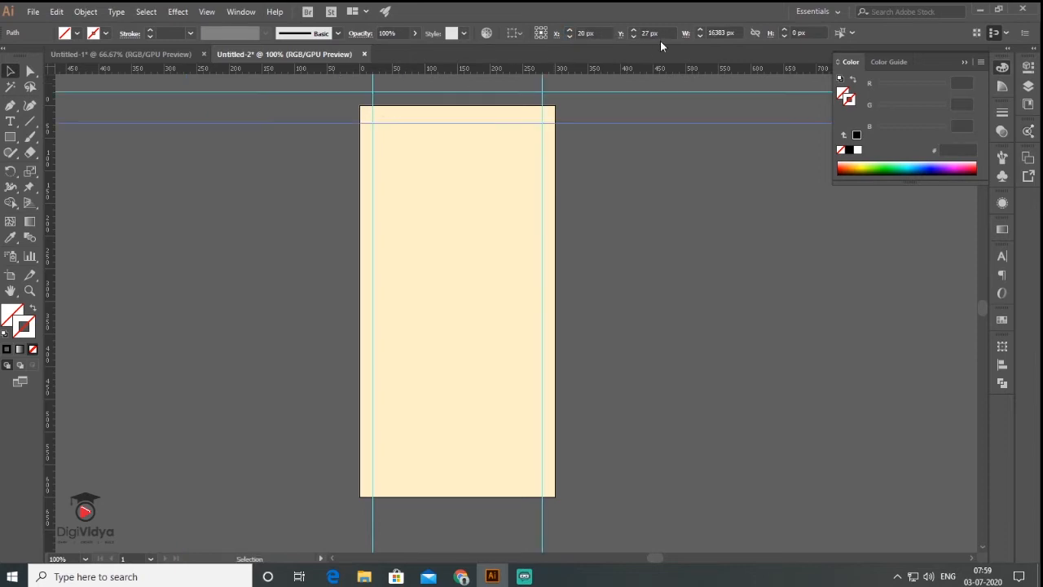
{"action": "left_click", "coordinate": [656, 32]}
{"action": "type", "text": "20"}
{"action": "key", "text": "Return"}
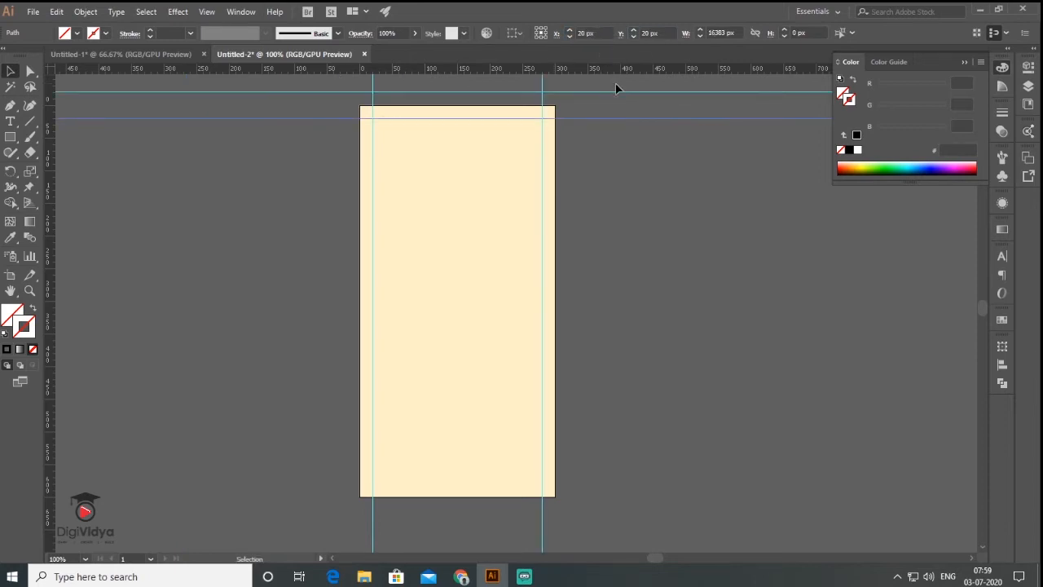
{"action": "left_click", "coordinate": [618, 91]}
{"action": "left_click", "coordinate": [668, 33]}
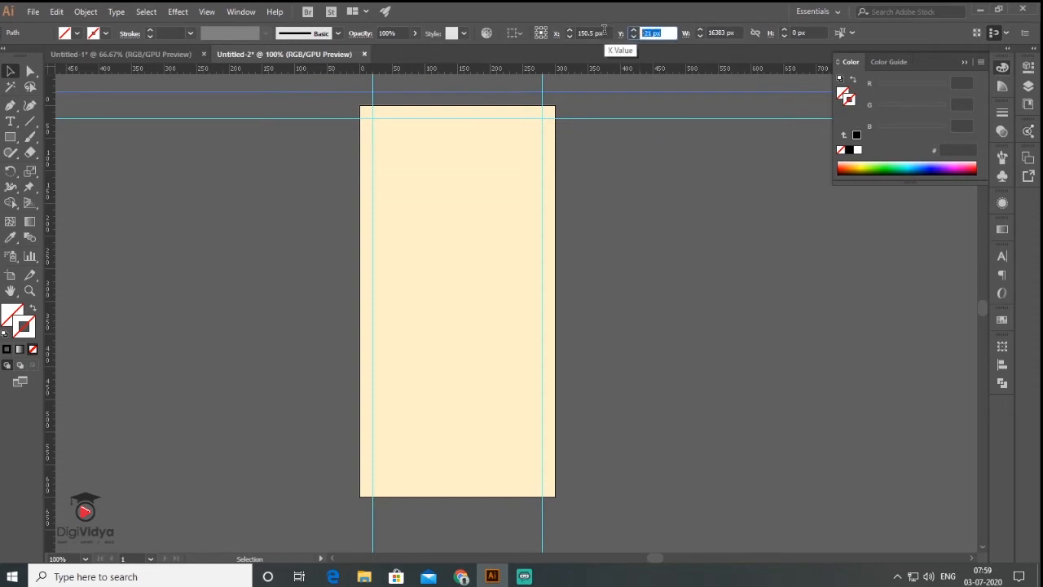
{"action": "type", "text": "580"}
{"action": "key", "text": "Return"}
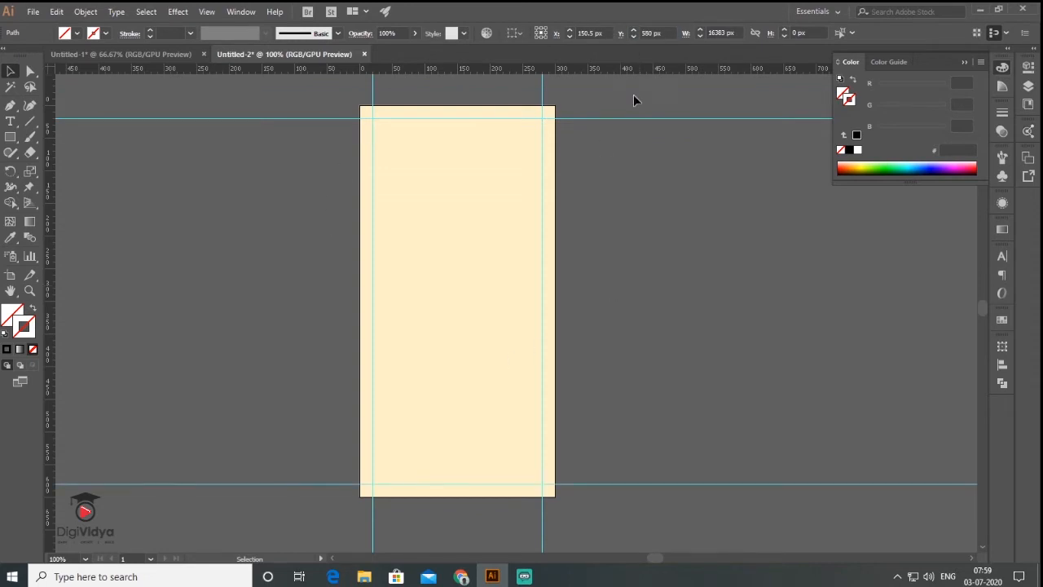
Select everything and lock the background rectangle together with all guides.
{"action": "left_click", "coordinate": [633, 96]}
{"action": "key", "text": "ctrl+a"}
{"action": "scroll", "coordinate": [342, 245], "scroll_direction": "down", "scroll_amount": 1}
{"action": "left_click", "coordinate": [85, 12]}
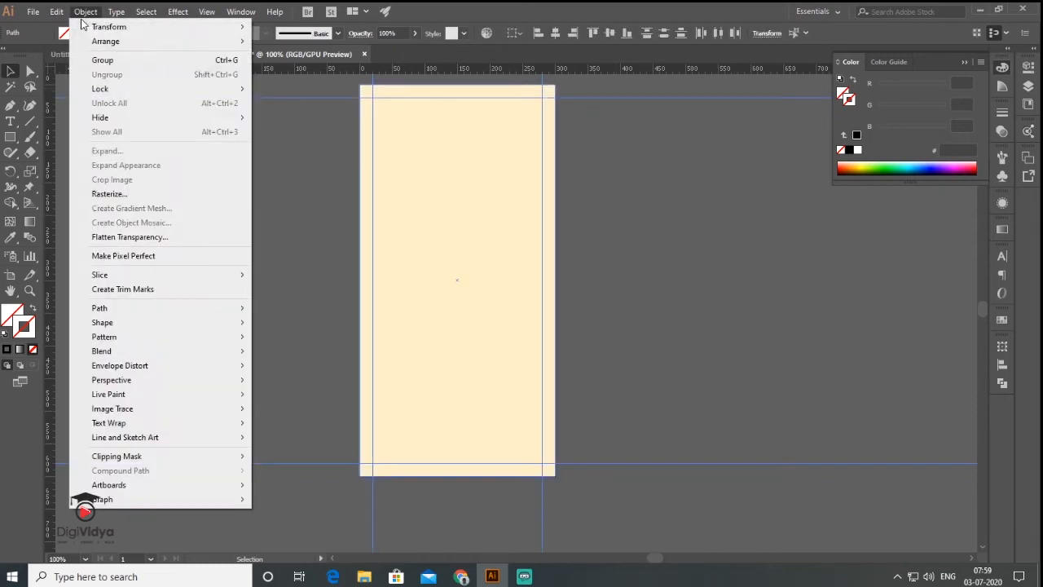
{"action": "left_click", "coordinate": [301, 88]}
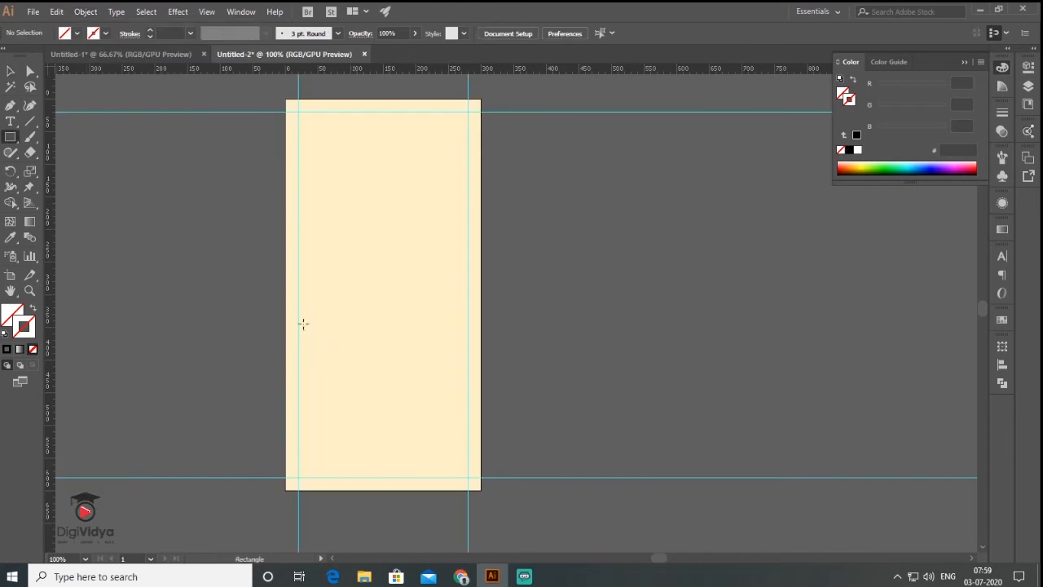
Draw a rectangle about 150 by 171 px on the artboard's left edge, below the middle, and fill it orange-red (FF3600).
{"action": "left_click_drag", "start_coordinate": [287, 317], "coordinate": [383, 427]}
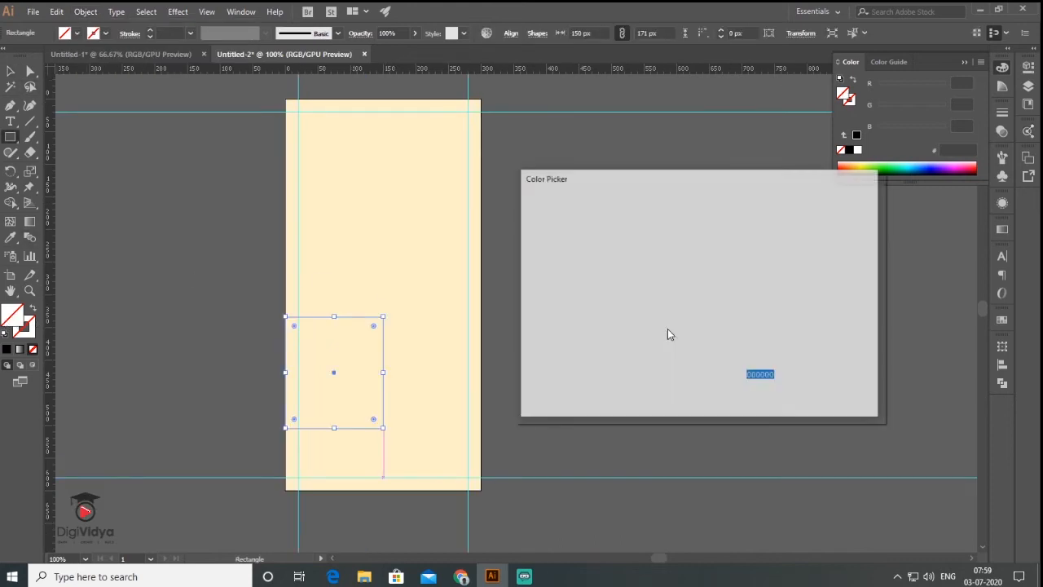
{"action": "left_click_drag", "start_coordinate": [721, 364], "coordinate": [714, 203]}
{"action": "mouse_move", "coordinate": [577, 229]}
{"action": "left_mouse_down"}
{"action": "mouse_move", "coordinate": [633, 212]}
{"action": "mouse_move", "coordinate": [694, 213]}
{"action": "left_mouse_up"}
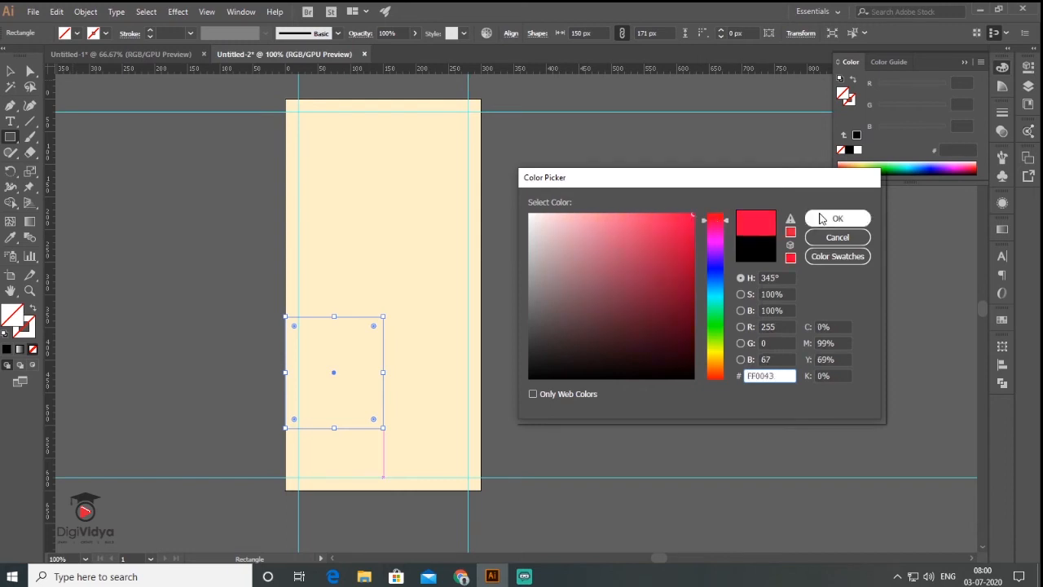
{"action": "left_click", "coordinate": [821, 218]}
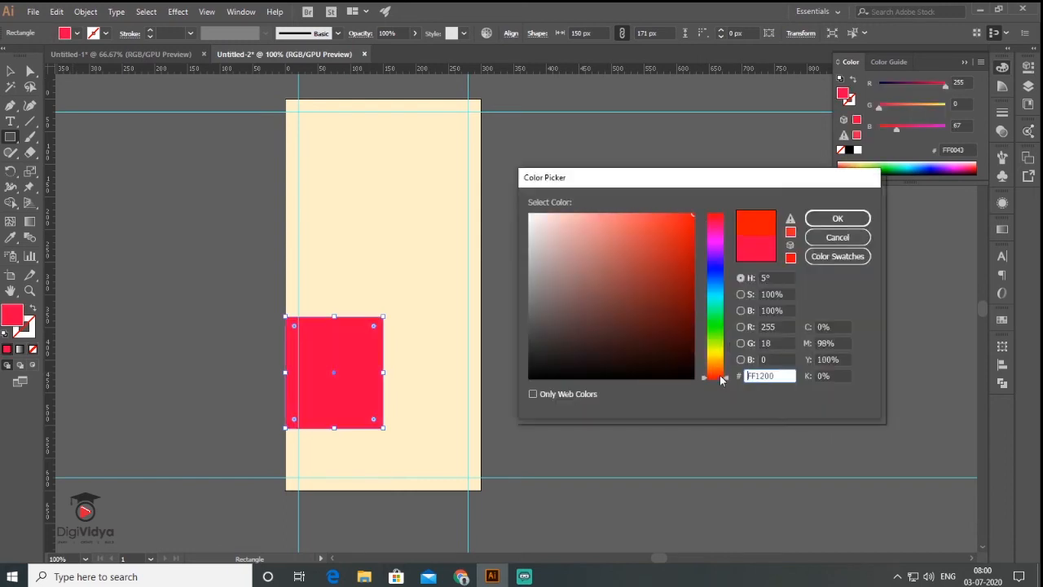
{"action": "left_click", "coordinate": [838, 218]}
Duplicate the orange rectangle diagonally into the artboard's lower-right corner, touching the first one's corner and ending at the artboard edges.
{"action": "key", "text": "v"}
{"action": "left_click_drag", "start_coordinate": [351, 398], "coordinate": [433, 491]}
{"action": "left_click", "coordinate": [555, 317]}
{"action": "left_click_drag", "start_coordinate": [552, 320], "coordinate": [611, 310]}
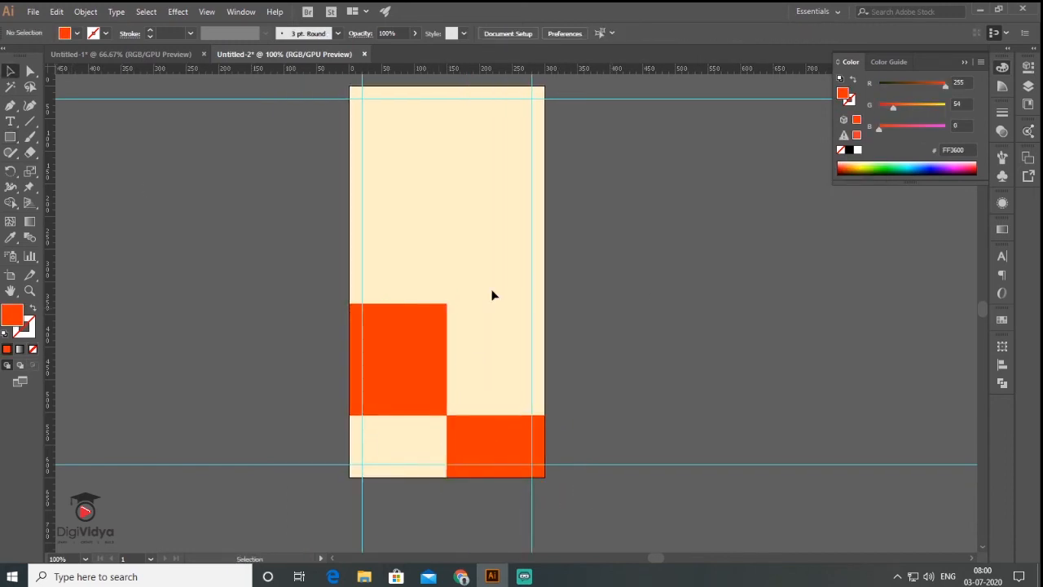
Place the cut-out clothing photo of the woman and scale it down to about 330 by 516 px over the artboard.
{"action": "left_click", "coordinate": [33, 12]}
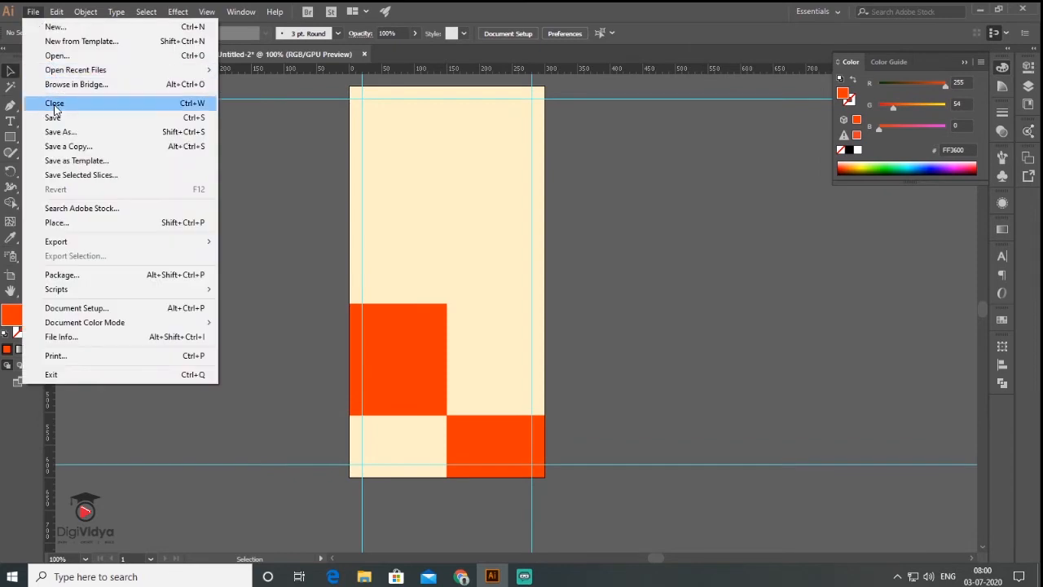
{"action": "left_click", "coordinate": [75, 224]}
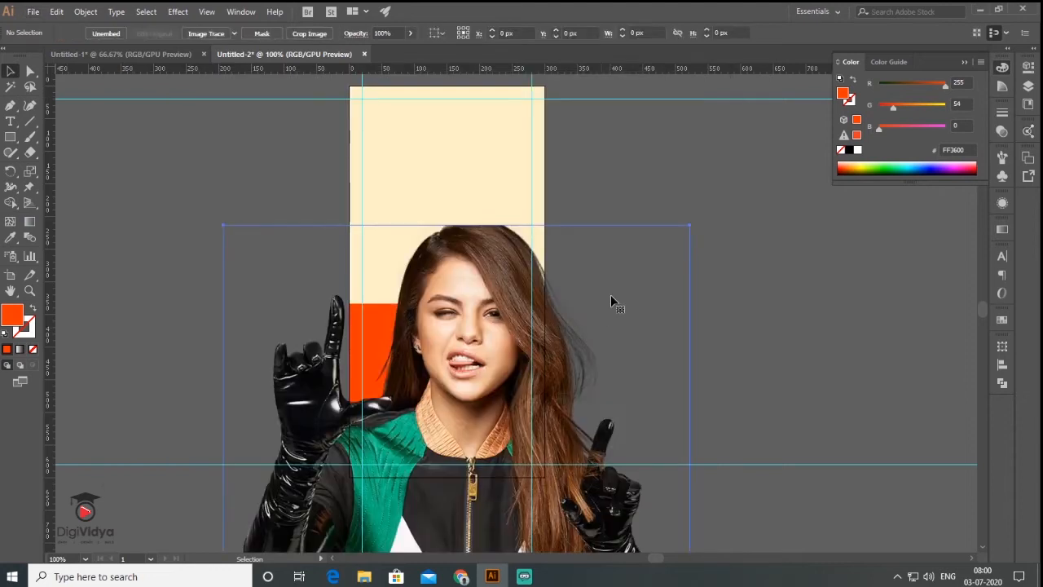
{"action": "scroll", "coordinate": [611, 292], "scroll_direction": "down", "scroll_amount": 2, "text": "alt"}
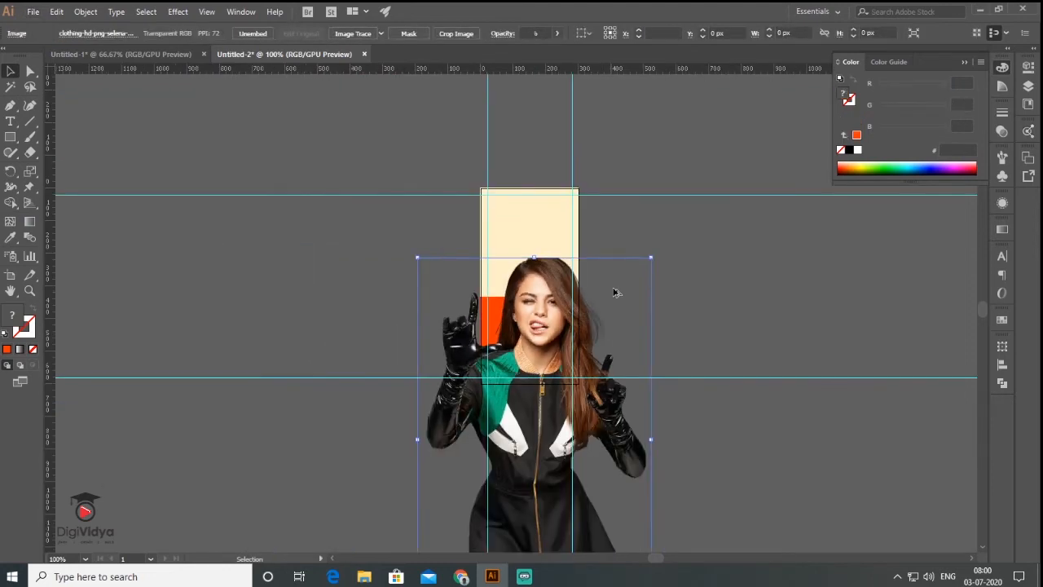
{"action": "left_click_drag", "start_coordinate": [655, 258], "coordinate": [526, 454]}
{"action": "left_click_drag", "start_coordinate": [517, 515], "coordinate": [566, 333]}
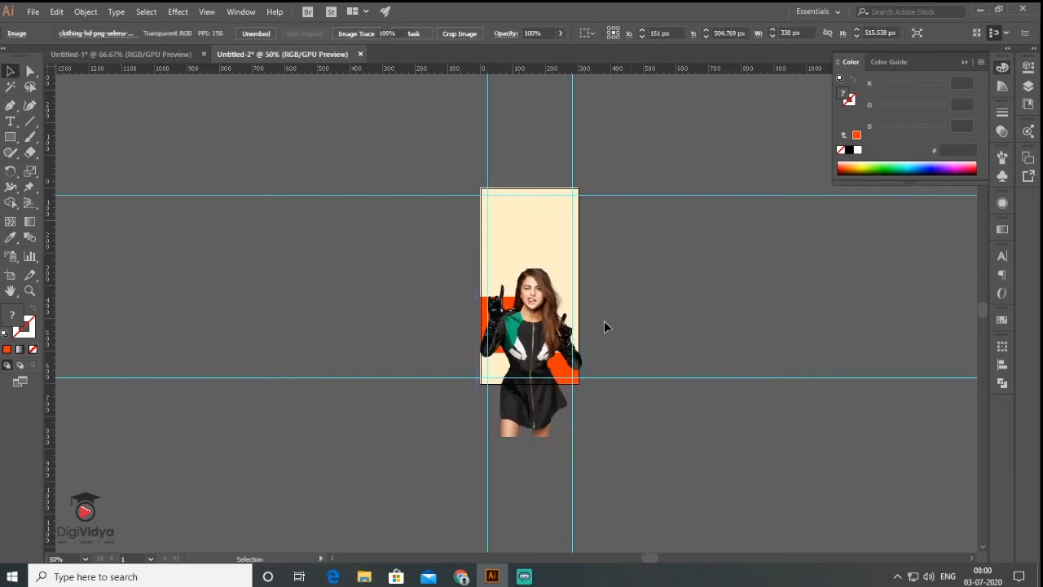
Reposition the woman's photo centrally over the artboard's lower part, with her head level with the upper edge of the larger orange rectangle.
{"action": "left_click", "coordinate": [473, 336]}
{"action": "scroll", "coordinate": [532, 376], "scroll_direction": "up", "scroll_amount": 2}
{"action": "left_click_drag", "start_coordinate": [532, 376], "coordinate": [525, 486]}
{"action": "left_click_drag", "start_coordinate": [462, 238], "coordinate": [527, 189]}
{"action": "key", "text": "ctrl+z"}
{"action": "left_click", "coordinate": [521, 495]}
{"action": "left_click_drag", "start_coordinate": [522, 495], "coordinate": [524, 420]}
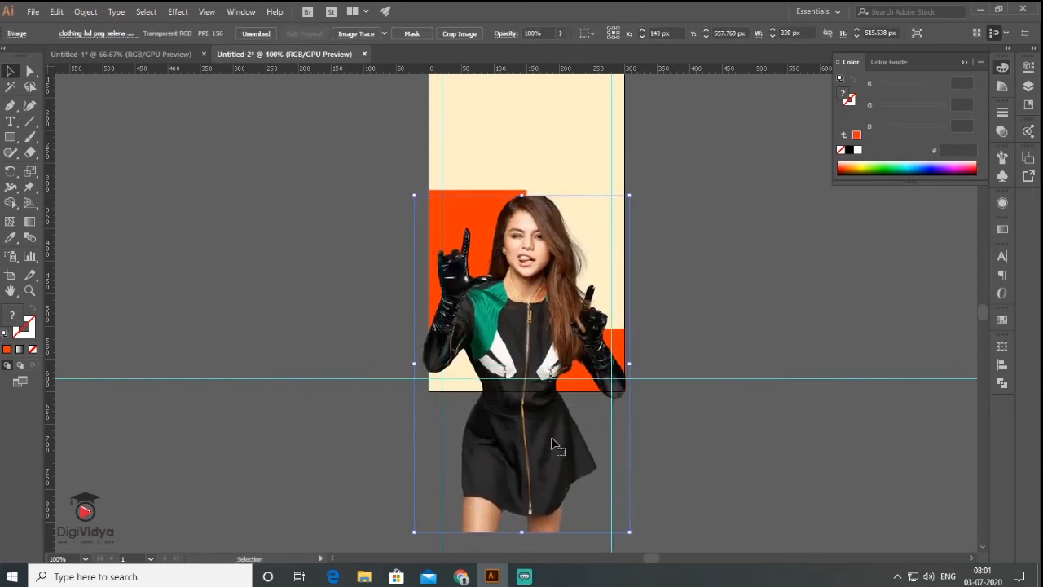
{"action": "left_click", "coordinate": [702, 266]}
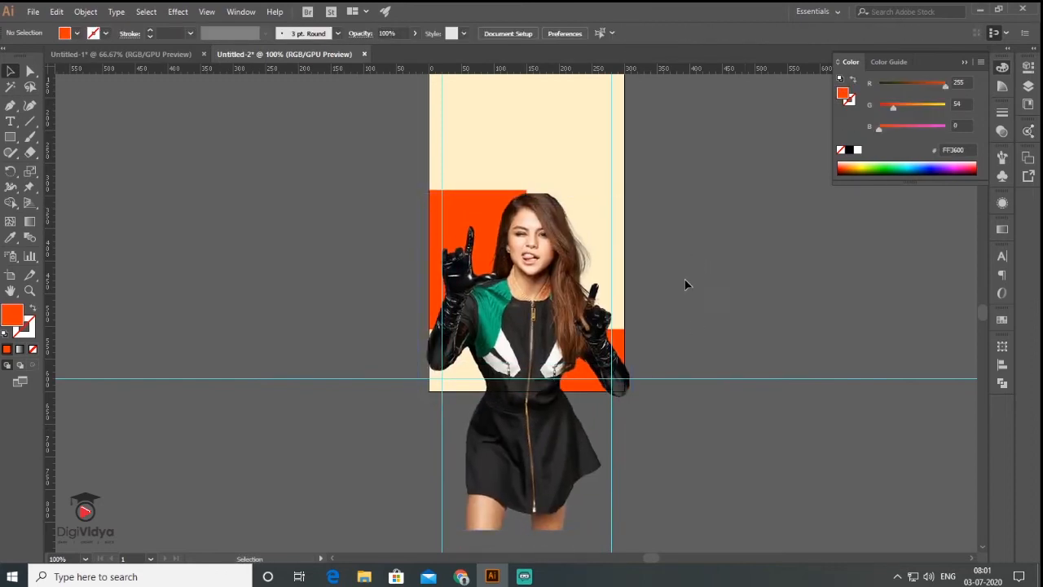
Add the black text "SALE" at about 112.62 pt on the empty canvas to the left of the artboard.
{"action": "key", "text": "space"}
{"action": "left_click_drag", "start_coordinate": [451, 171], "coordinate": [461, 298]}
{"action": "left_click", "coordinate": [11, 123]}
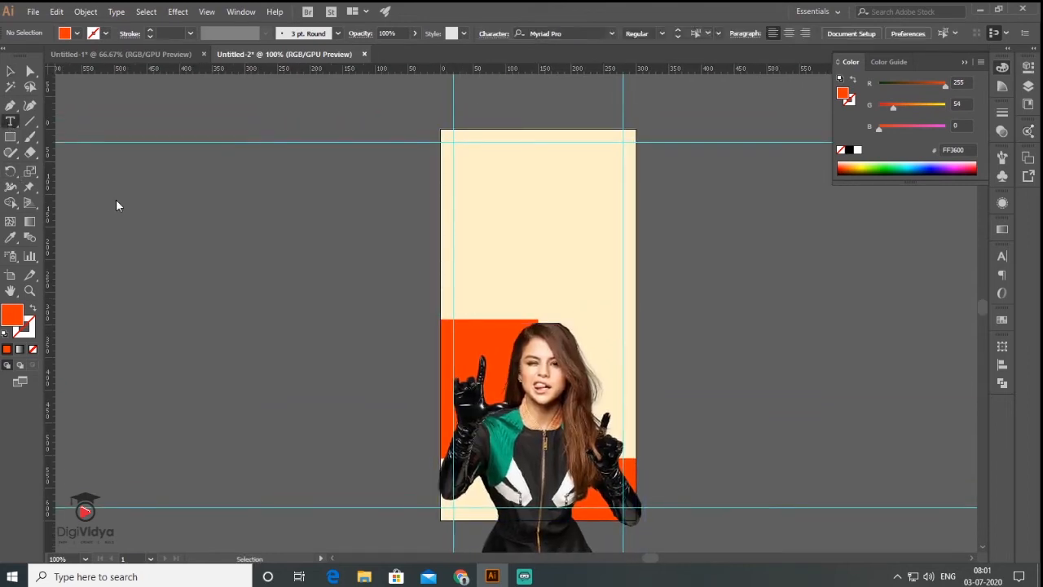
{"action": "left_click", "coordinate": [206, 280]}
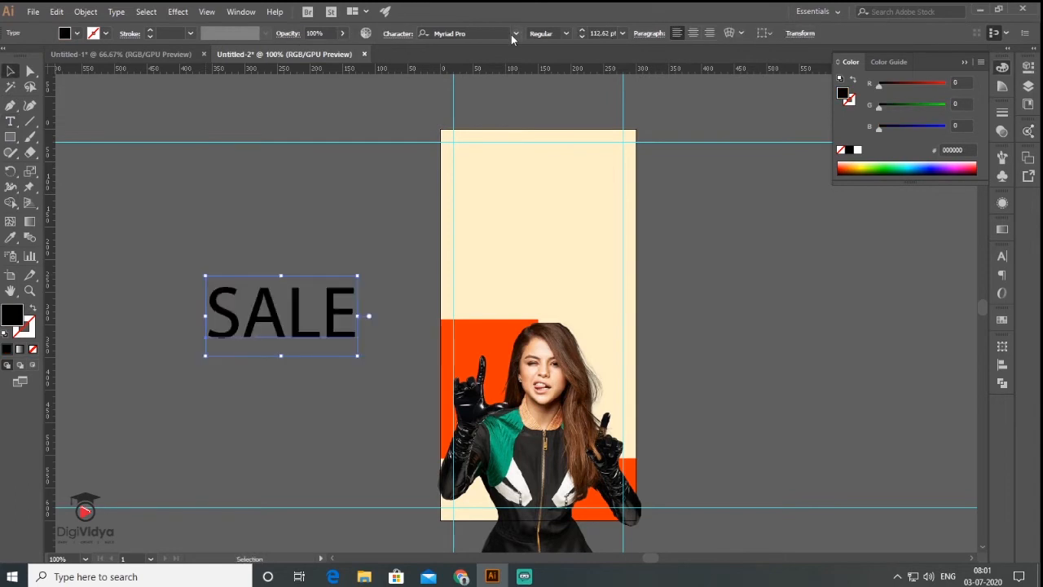
Change the font of the SALE text to Geometr415 Blk BT Black.
{"action": "left_click", "coordinate": [516, 32]}
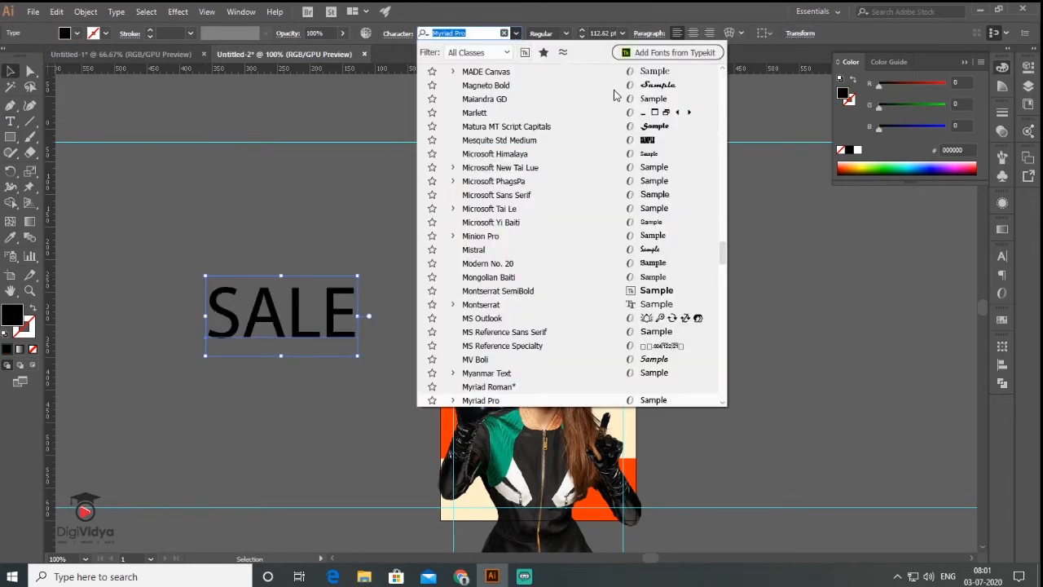
{"action": "type", "text": "Geo"}
{"action": "key", "text": "Return"}
{"action": "left_click", "coordinate": [310, 346]}
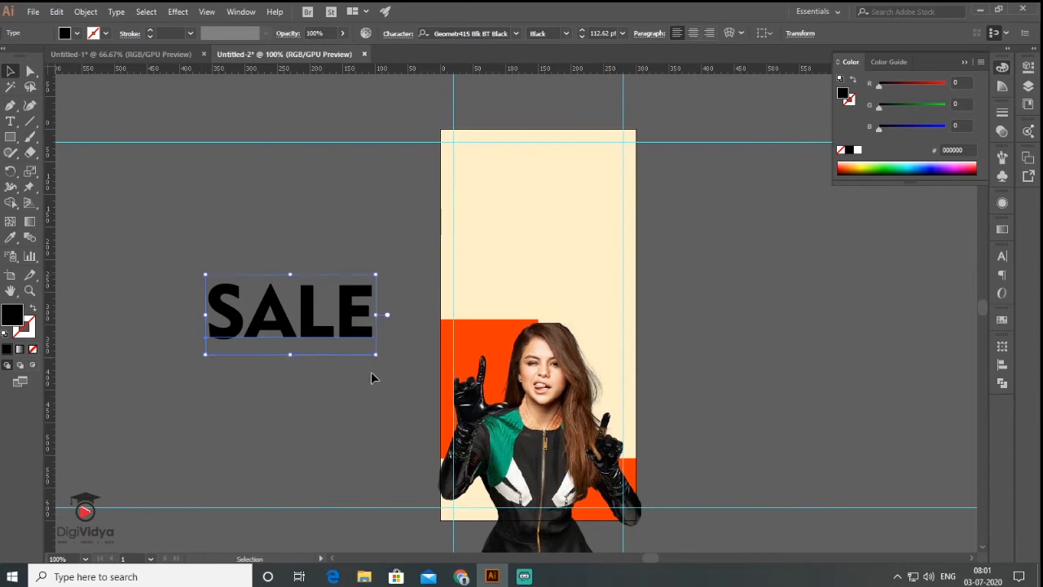
Move the SALE text onto the artboard's upper part between the vertical guides, and add the text "UP TO 50%" at about 39.51 pt beside the artboard.
{"action": "left_click_drag", "start_coordinate": [377, 353], "coordinate": [616, 233]}
{"action": "left_click", "coordinate": [88, 135]}
{"action": "left_click", "coordinate": [287, 276]}
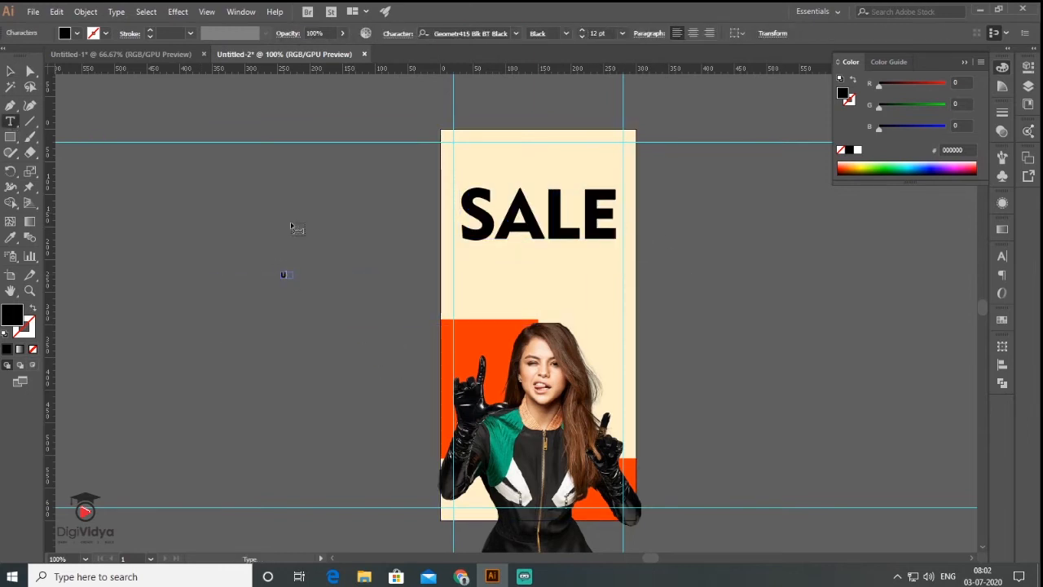
{"action": "left_click", "coordinate": [178, 274]}
{"action": "type", "text": "UP TO 50%"}
{"action": "key", "text": "Escape"}
{"action": "left_click_drag", "start_coordinate": [221, 278], "coordinate": [317, 335]}
Change the font of the "UP TO 50%" text to Barlow Condensed Bold.
{"action": "left_click", "coordinate": [516, 34]}
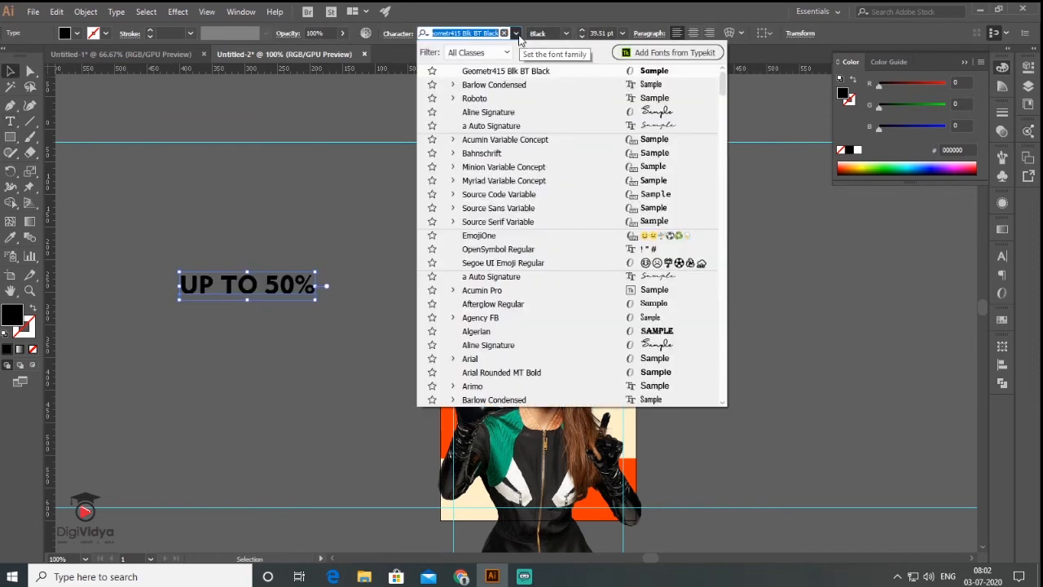
{"action": "left_click", "coordinate": [494, 84]}
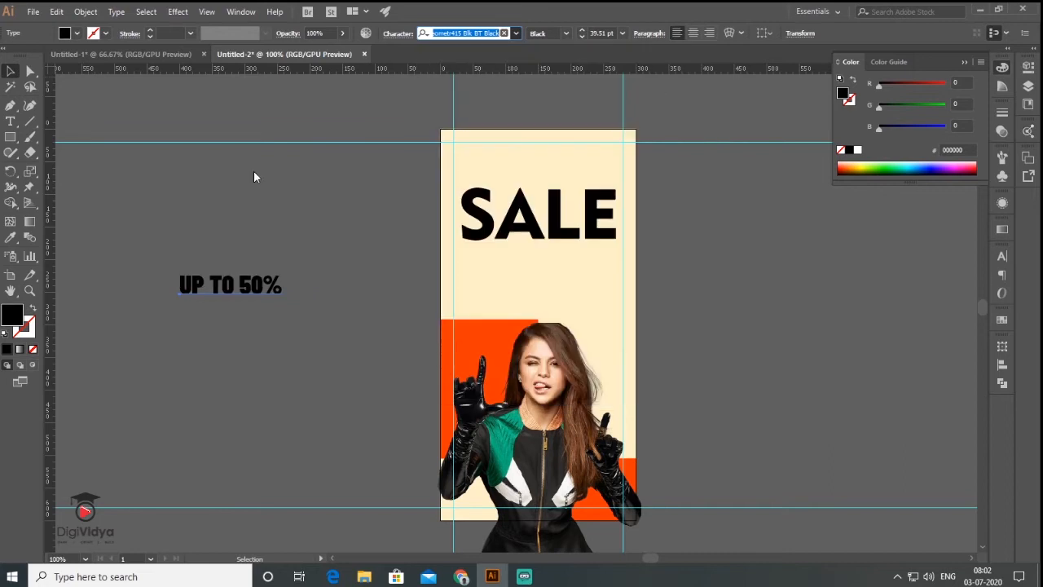
{"action": "left_click", "coordinate": [255, 291]}
{"action": "left_click", "coordinate": [566, 33]}
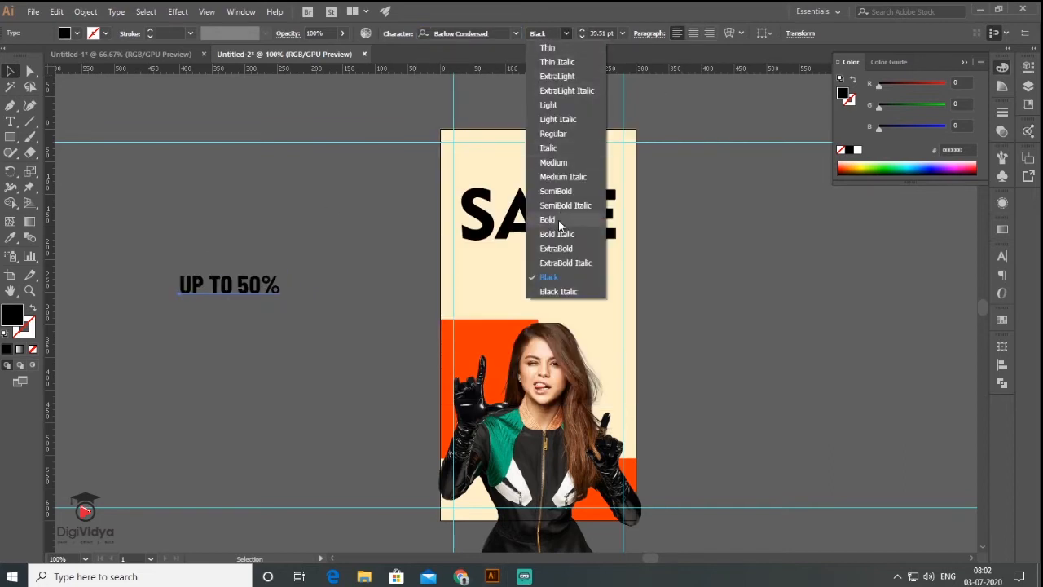
{"action": "left_click", "coordinate": [273, 382]}
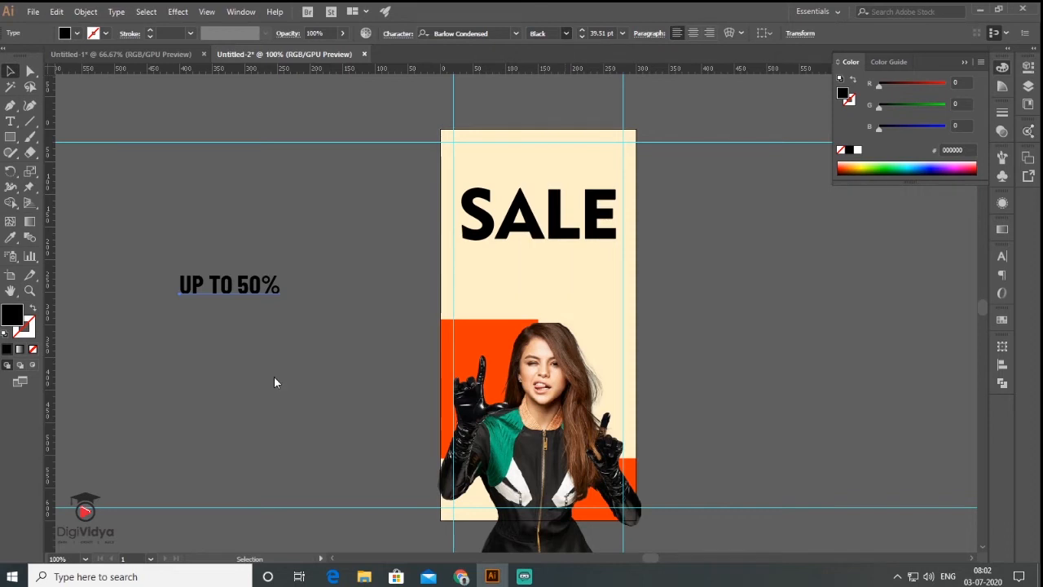
Set the tracking of "UP TO 50%" to 100 and place it directly below SALE, enlarged to about 52.1 pt to match SALE's width.
{"action": "left_click", "coordinate": [1003, 258]}
{"action": "left_click", "coordinate": [979, 326]}
{"action": "left_click", "coordinate": [994, 519]}
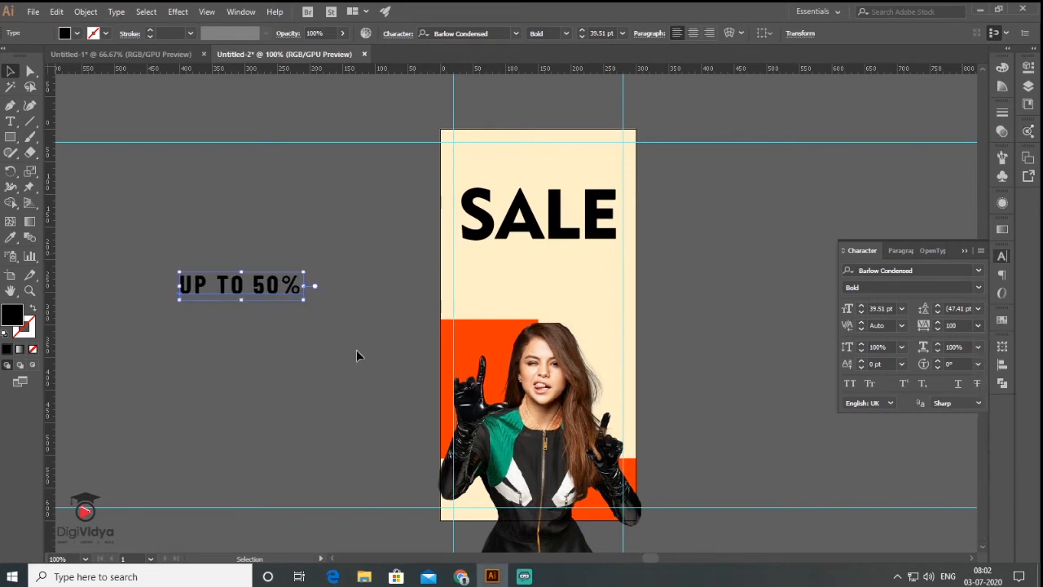
{"action": "left_click_drag", "start_coordinate": [276, 294], "coordinate": [619, 279]}
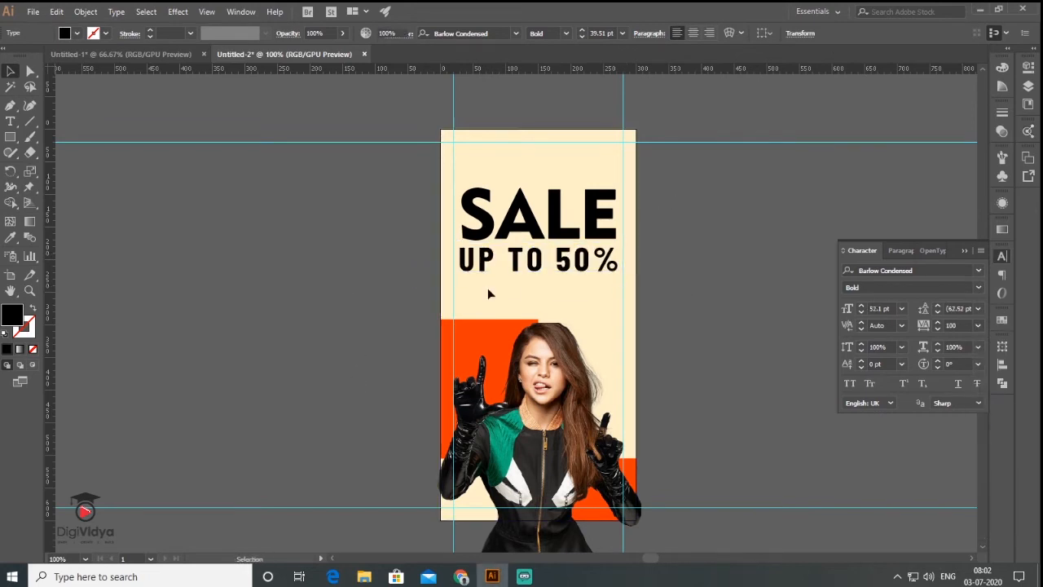
{"action": "left_click", "coordinate": [300, 326]}
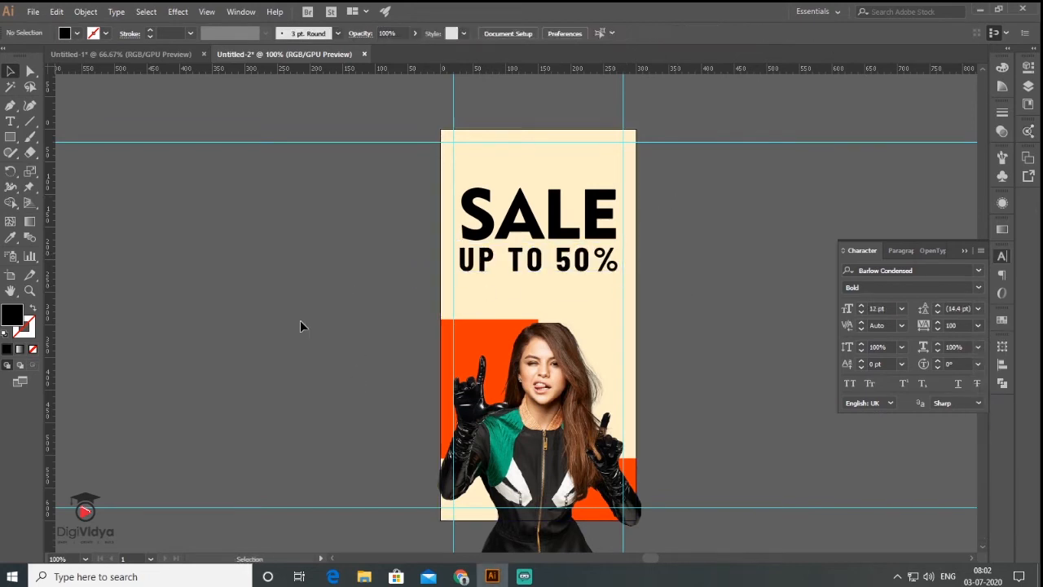
{"action": "left_click", "coordinate": [10, 121]}
{"action": "left_click", "coordinate": [186, 322]}
{"action": "left_click", "coordinate": [10, 71]}
{"action": "key", "text": "Delete"}
Add the text "OFF SELECTED ITEMS" on the empty canvas beside the artboard in a lighter Barlow Condensed style.
{"action": "key", "text": "t"}
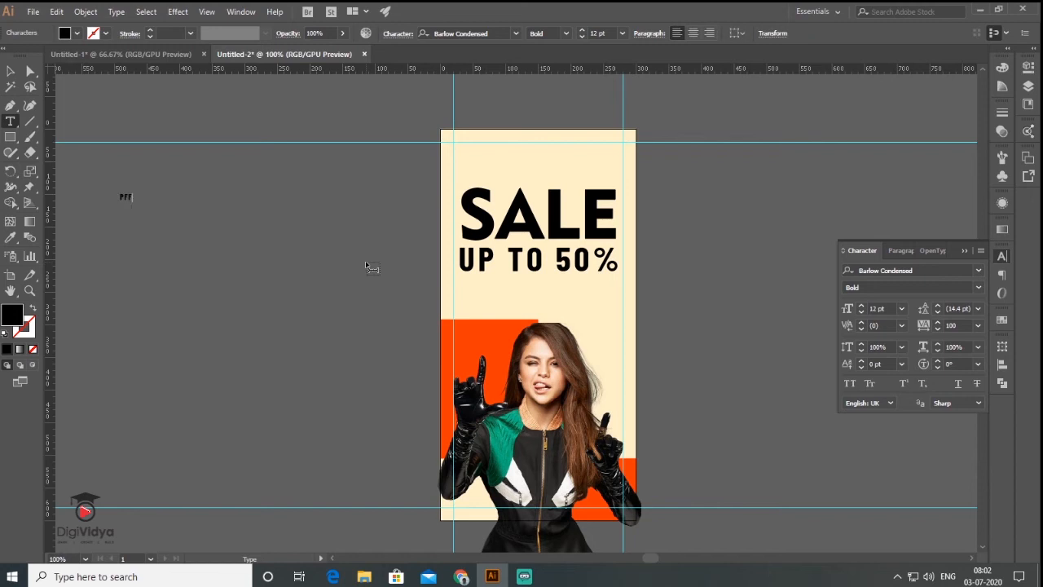
{"action": "type", "text": "EMS"}
{"action": "key", "text": "ctrl+a"}
{"action": "left_click", "coordinate": [564, 32]}
{"action": "left_click", "coordinate": [554, 158]}
{"action": "key", "text": "Escape"}
Enlarge the "OFF SELECTED ITEMS" text and place it below "UP TO 50%", matching the width of that line.
{"action": "left_click_drag", "start_coordinate": [192, 202], "coordinate": [270, 212]}
{"action": "left_click_drag", "start_coordinate": [196, 206], "coordinate": [538, 289]}
{"action": "left_click_drag", "start_coordinate": [624, 285], "coordinate": [705, 286]}
Add "ONLINE ONLY" in Barlow Condensed Bold at about 41.41 pt below "OFF SELECTED ITEMS", widened to match the lines above.
{"action": "left_click", "coordinate": [159, 160]}
{"action": "left_click", "coordinate": [109, 214]}
{"action": "type", "text": "ONLINE ONLY"}
{"action": "key", "text": "Escape"}
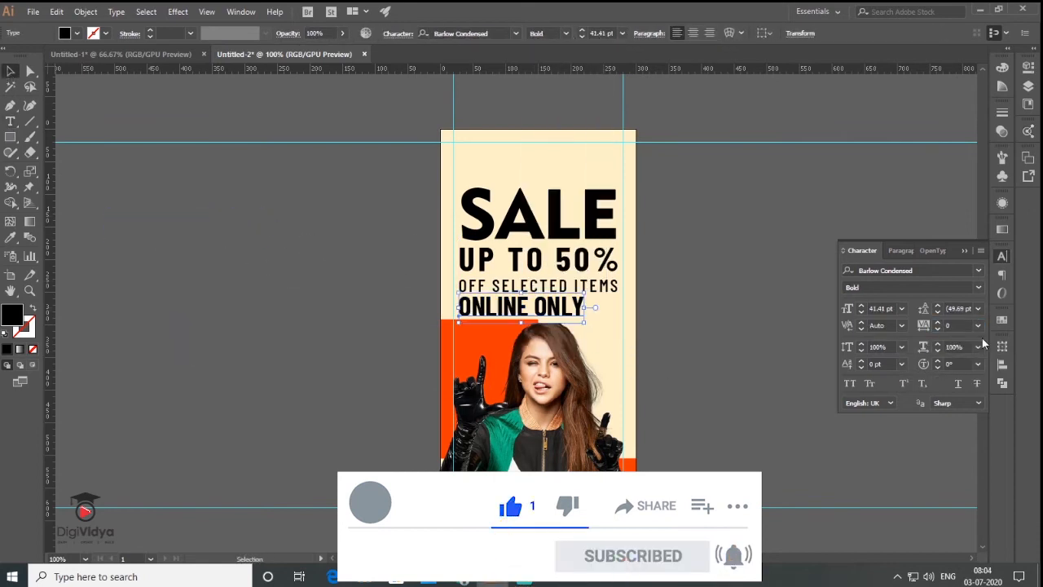
{"action": "left_click_drag", "start_coordinate": [584, 322], "coordinate": [621, 322]}
{"action": "left_click", "coordinate": [698, 288]}
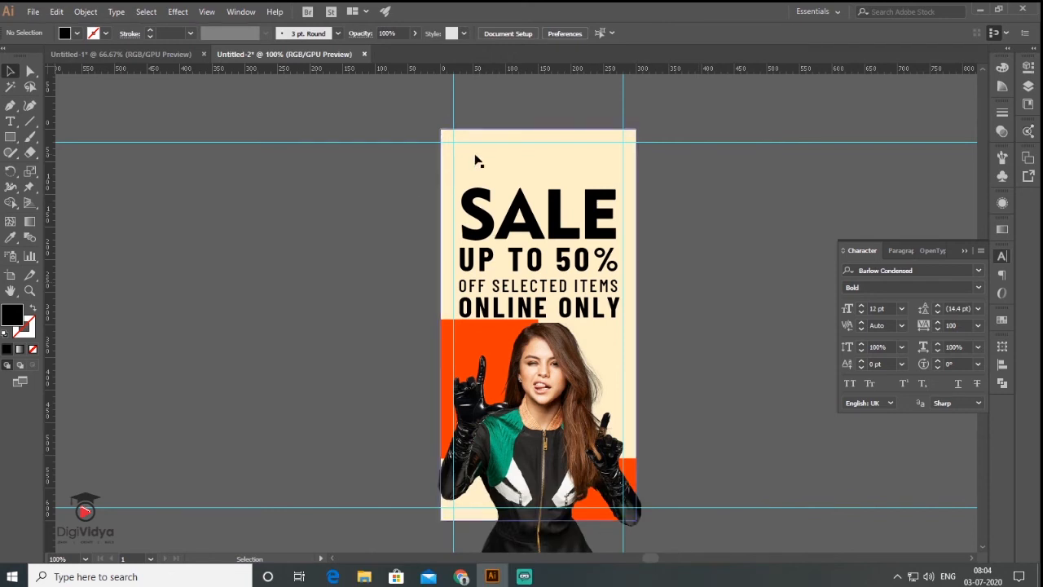
Lock the cream background rectangle so that only the artwork above it can be selected.
{"action": "left_click", "coordinate": [517, 157]}
{"action": "left_click", "coordinate": [86, 12]}
{"action": "mouse_move", "coordinate": [135, 89]}
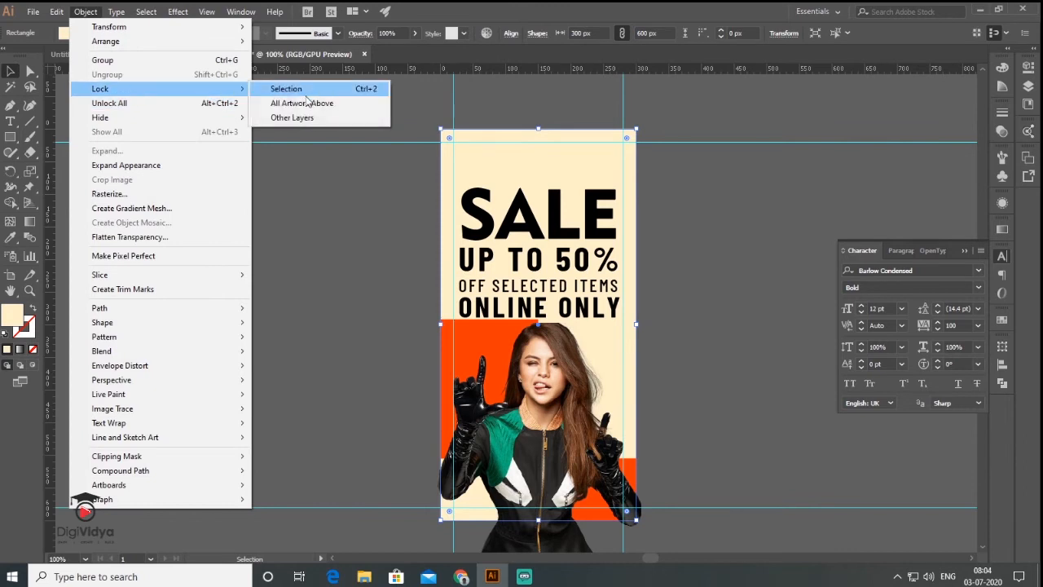
{"action": "left_click", "coordinate": [307, 93]}
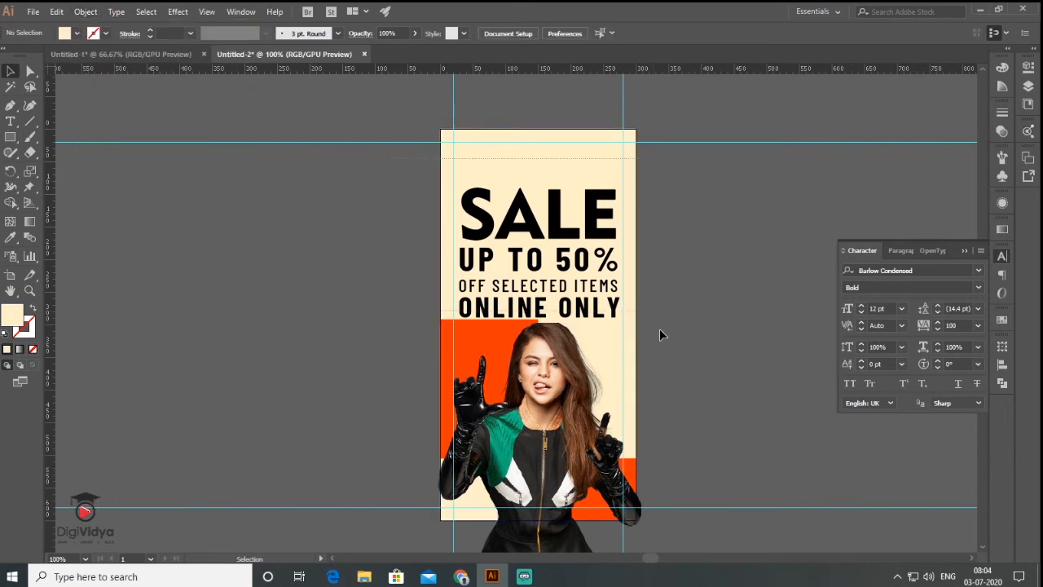
{"action": "key", "text": "ctrl+a"}
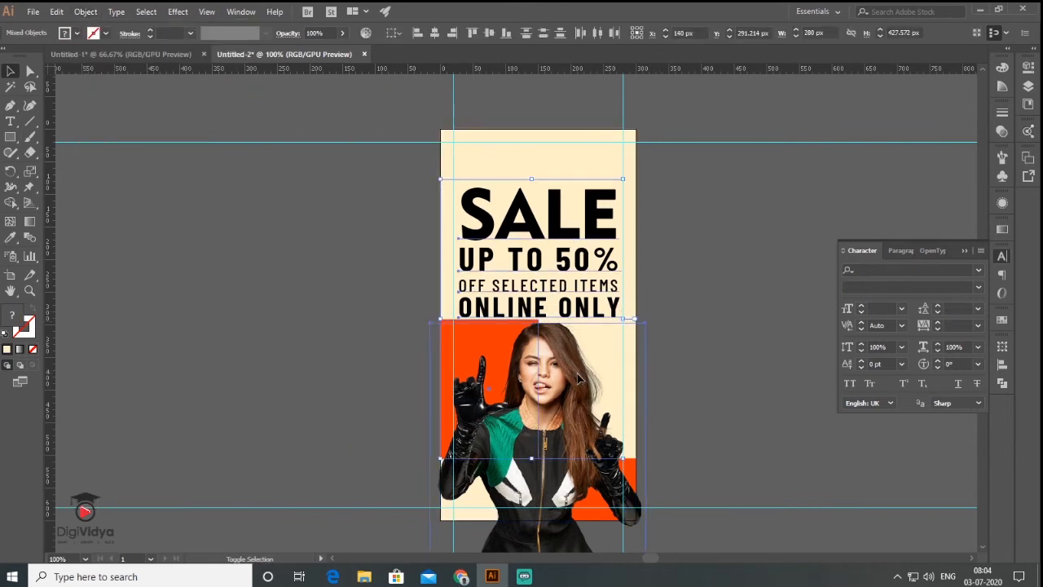
Add the text "Summer" in the Aline Signature font beside the artboard with its tracking set to 0.
{"action": "key", "text": "t"}
{"action": "left_click", "coordinate": [159, 282]}
{"action": "type", "text": "Summer"}
{"action": "key", "text": "Escape"}
{"action": "left_click_drag", "start_coordinate": [203, 273], "coordinate": [331, 221]}
{"action": "double_click", "coordinate": [951, 326]}
{"action": "type", "text": "0"}
Resize the "Summer" text to about 78.48 pt and place it just above SALE, slightly overlapping the letters.
{"action": "left_click_drag", "start_coordinate": [331, 263], "coordinate": [305, 281]}
{"action": "left_click_drag", "start_coordinate": [244, 237], "coordinate": [544, 172]}
{"action": "left_click", "coordinate": [688, 201]}
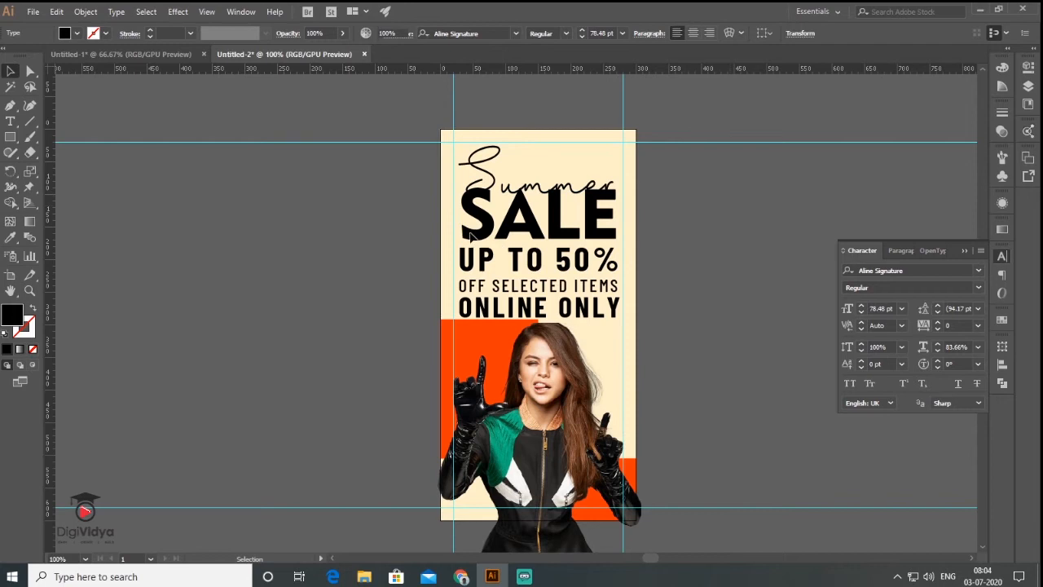
Recolor the SALE text with the orange sampled from the larger orange rectangle.
{"action": "left_click", "coordinate": [10, 237]}
{"action": "left_click", "coordinate": [461, 383]}
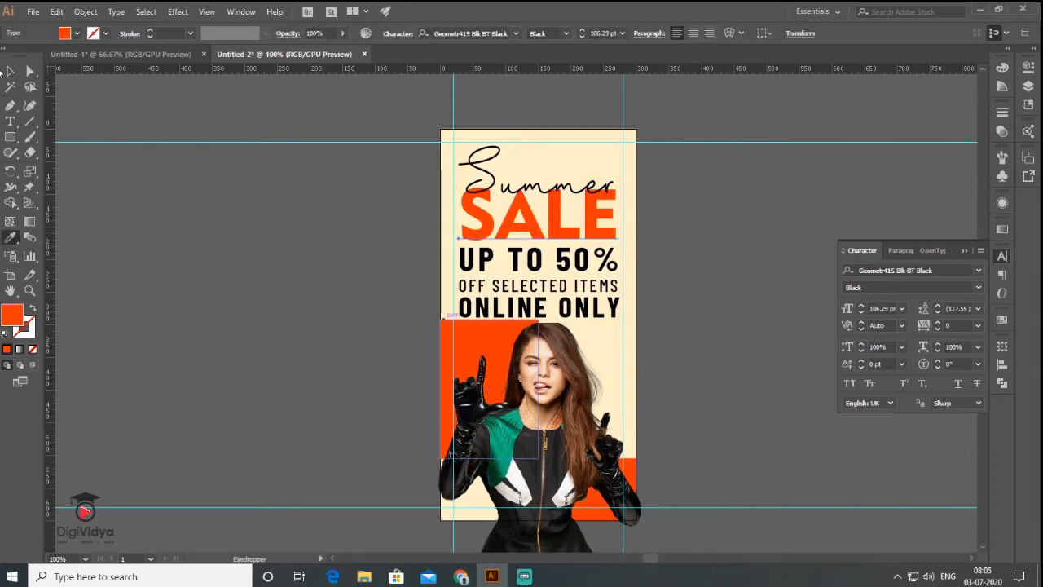
{"action": "left_click", "coordinate": [10, 71]}
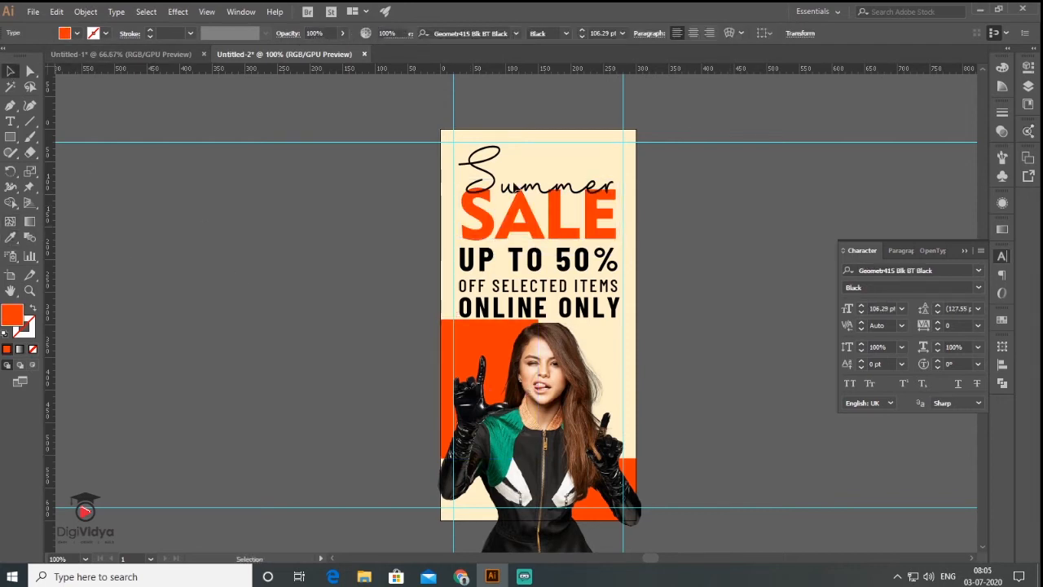
{"action": "left_click", "coordinate": [734, 224]}
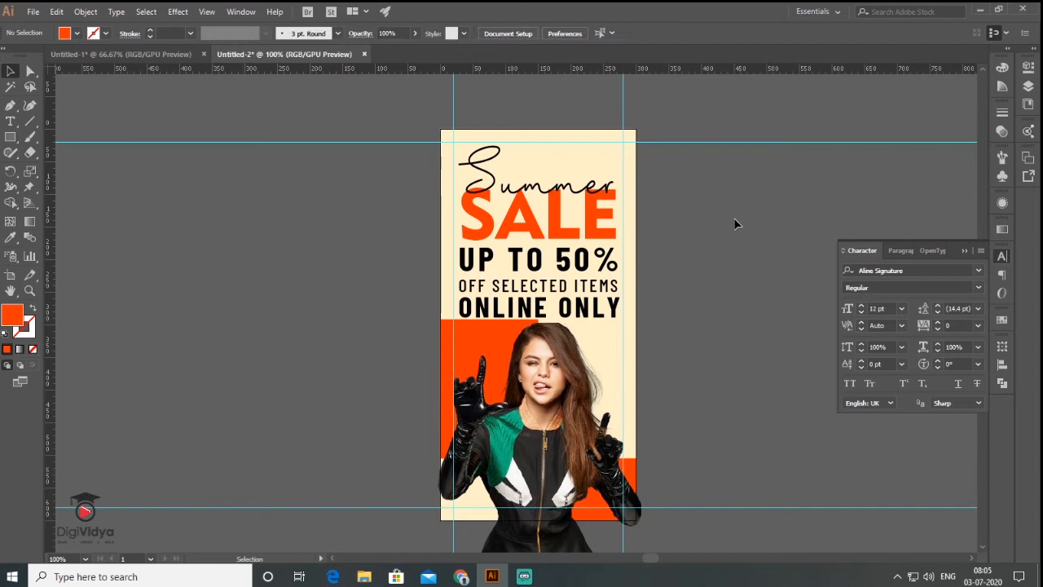
Add the text "DIGIFASHION" at 12 pt on the empty canvas beside the artboard in the Roboto font.
{"action": "left_click", "coordinate": [11, 122]}
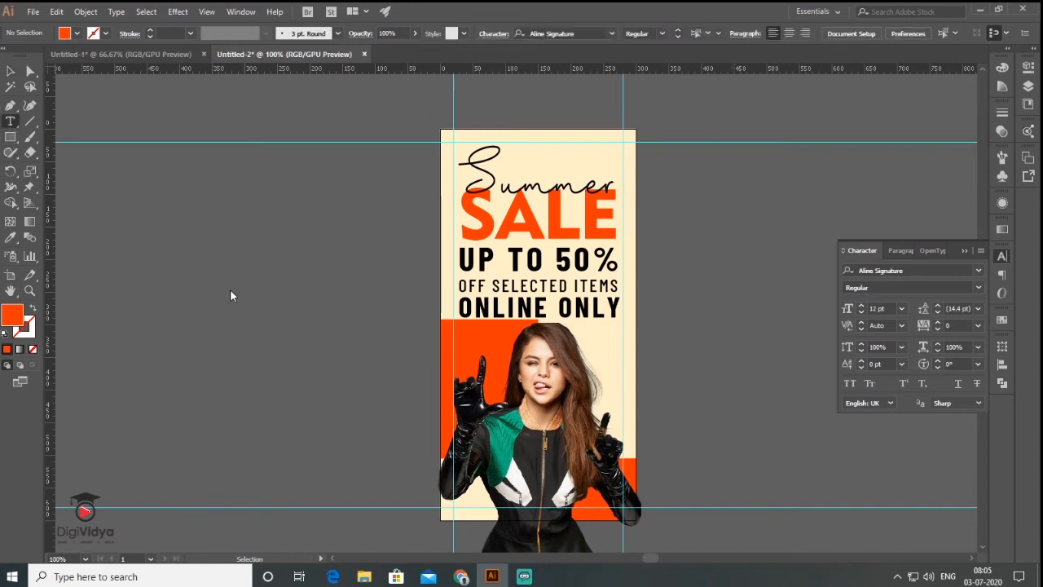
{"action": "left_click", "coordinate": [219, 270]}
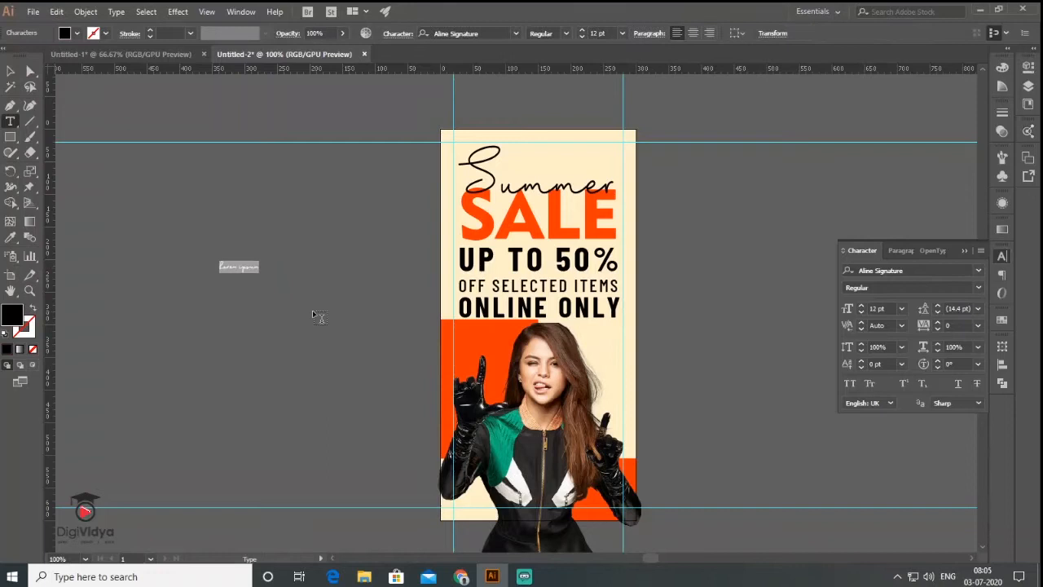
{"action": "type", "text": "DIGIFASHION"}
{"action": "key", "text": "Escape"}
{"action": "left_click", "coordinate": [516, 33]}
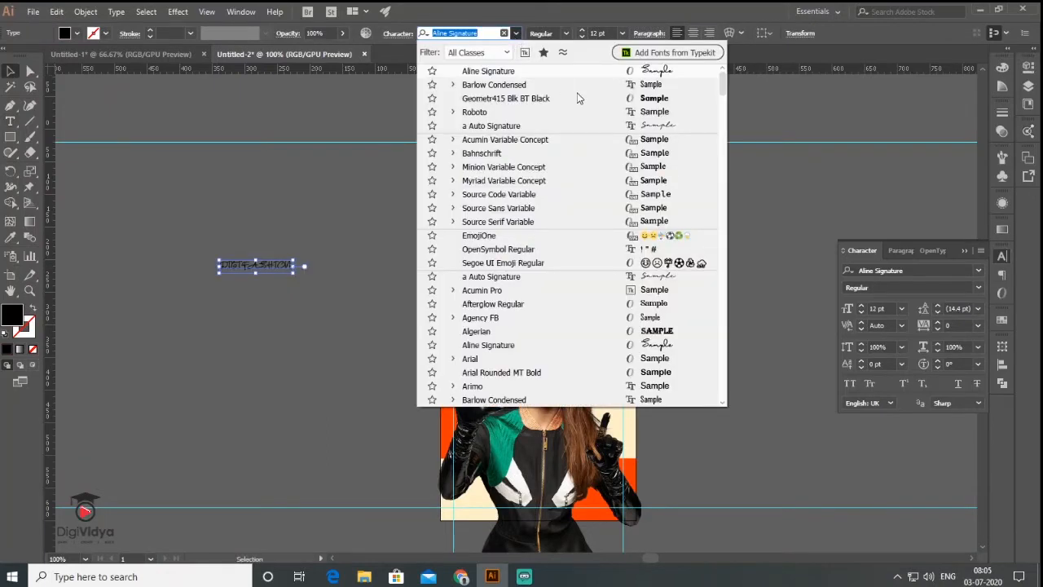
{"action": "left_click", "coordinate": [209, 282]}
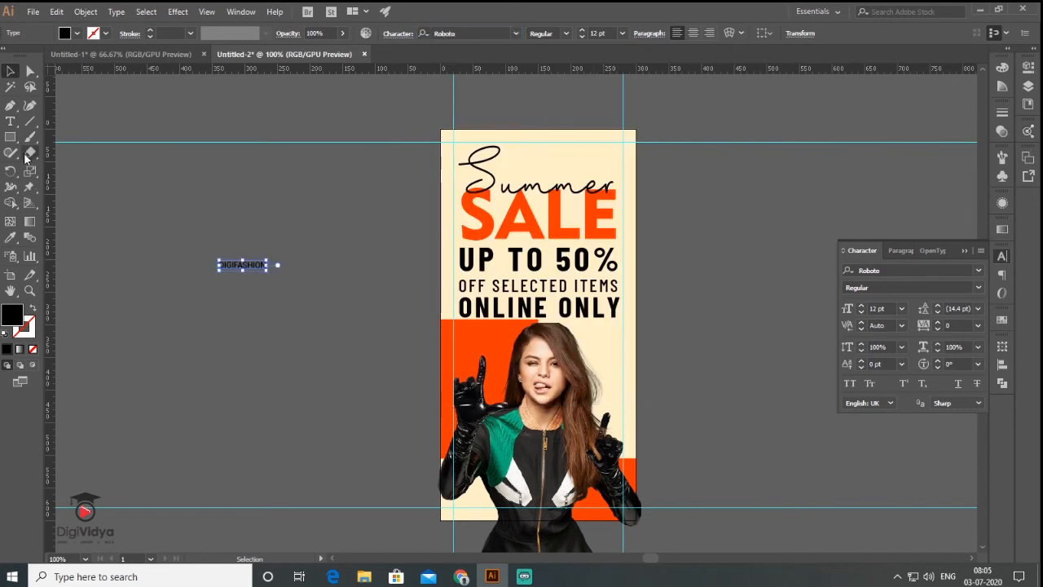
Set the "FASHION" part of the DIGIFASHION text to the Roboto Black style.
{"action": "double_click", "coordinate": [237, 264]}
{"action": "left_click_drag", "start_coordinate": [235, 265], "coordinate": [269, 265]}
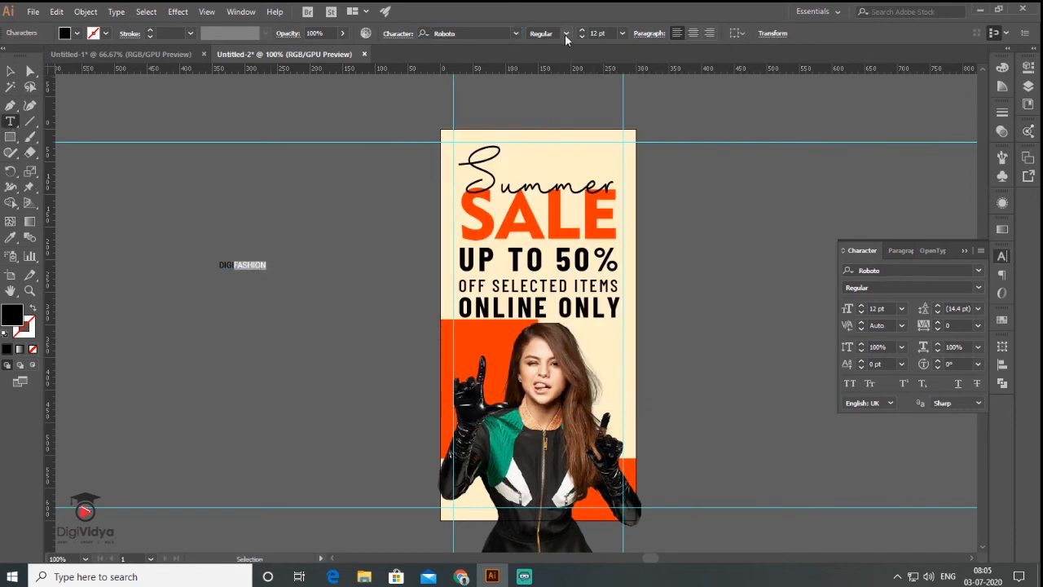
{"action": "left_click", "coordinate": [565, 34]}
{"action": "left_click", "coordinate": [9, 71]}
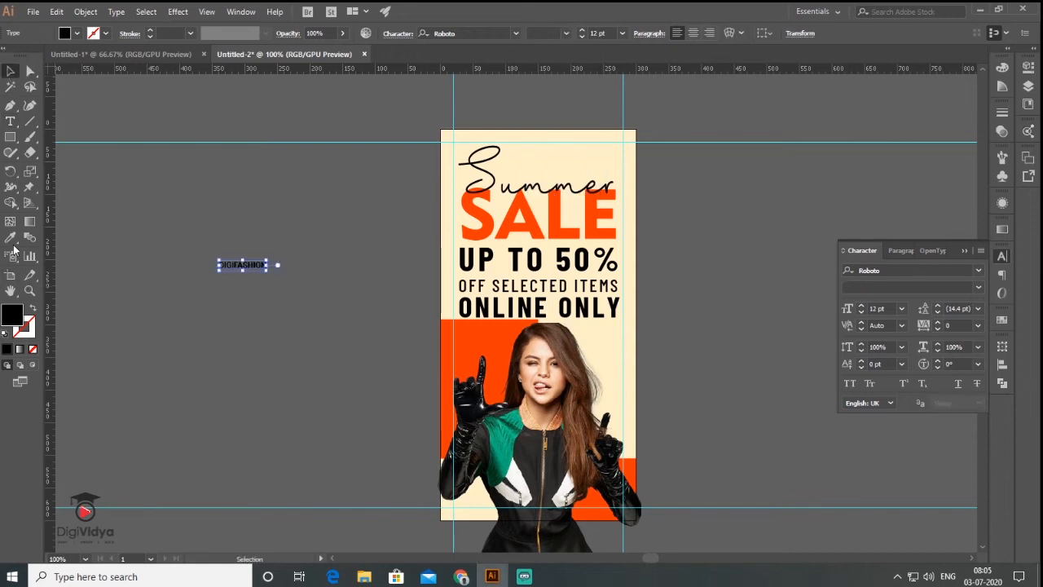
Recolor DIGIFASHION with the orange sampled from the larger rectangle and place it in the artboard's upper-right corner, inside the guides.
{"action": "left_click", "coordinate": [11, 238]}
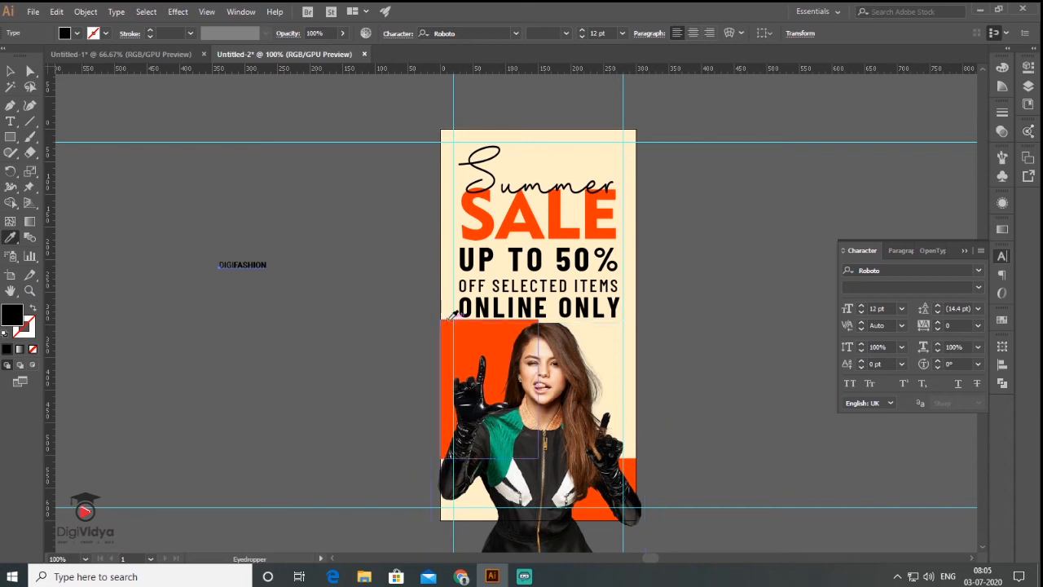
{"action": "left_click", "coordinate": [443, 321]}
{"action": "left_click", "coordinate": [12, 72]}
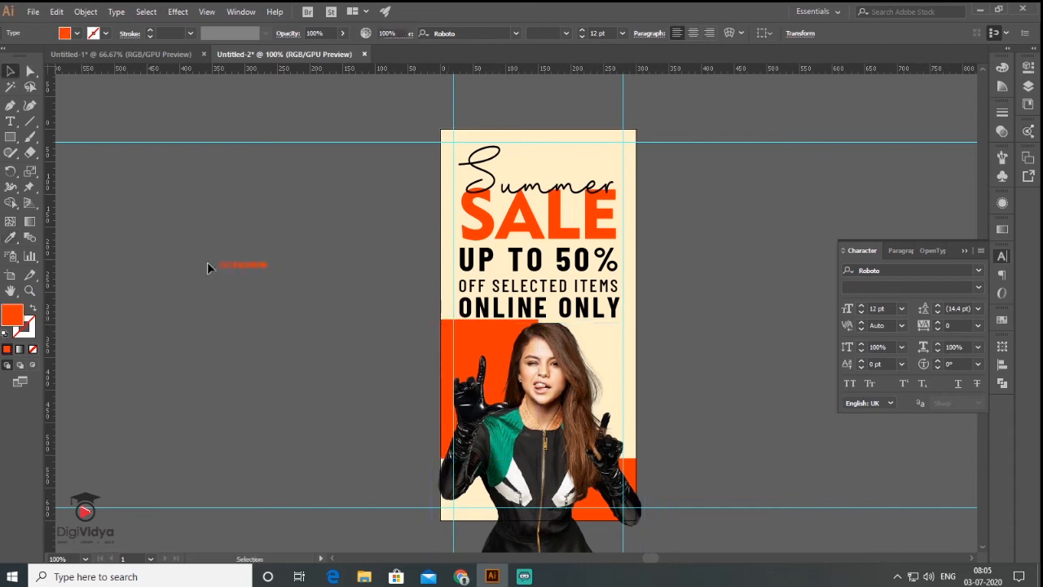
{"action": "left_click_drag", "start_coordinate": [257, 273], "coordinate": [613, 147]}
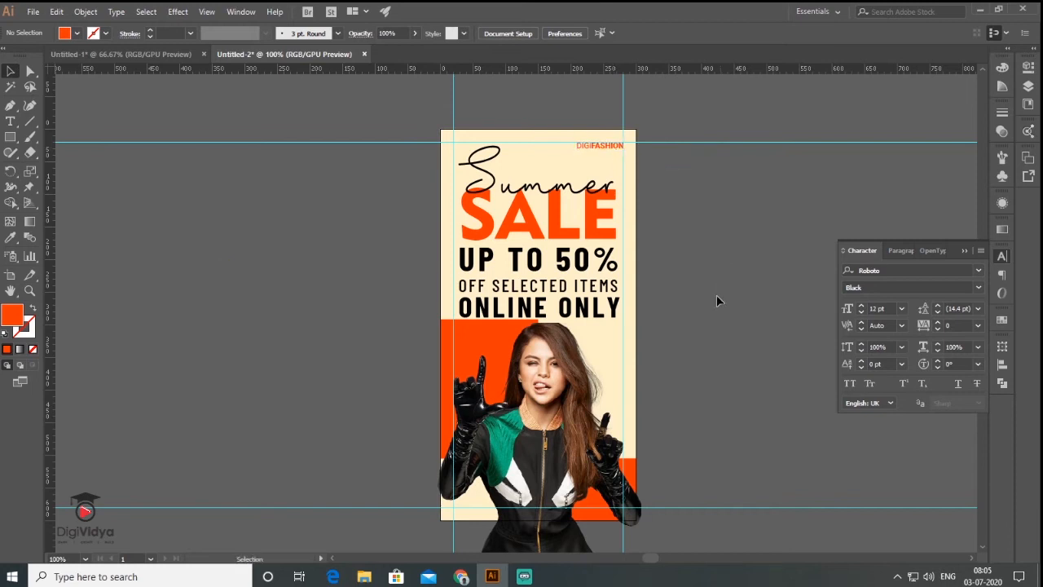
Draw a button rectangle of about 123 by 32 px over the woman's waist and fill it with the sampled cream background color.
{"action": "left_click_drag", "start_coordinate": [704, 322], "coordinate": [696, 253]}
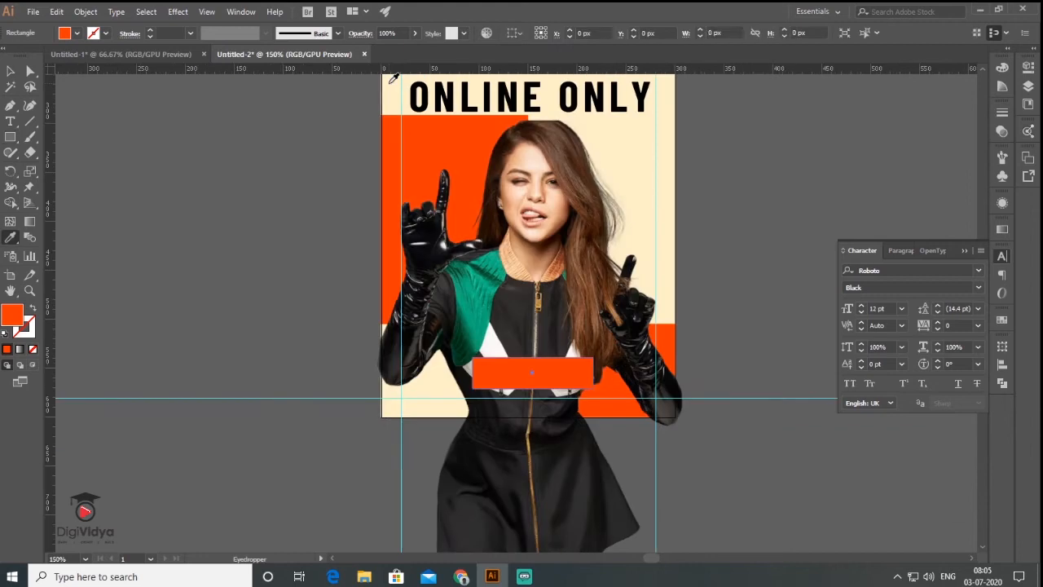
{"action": "left_click", "coordinate": [392, 367]}
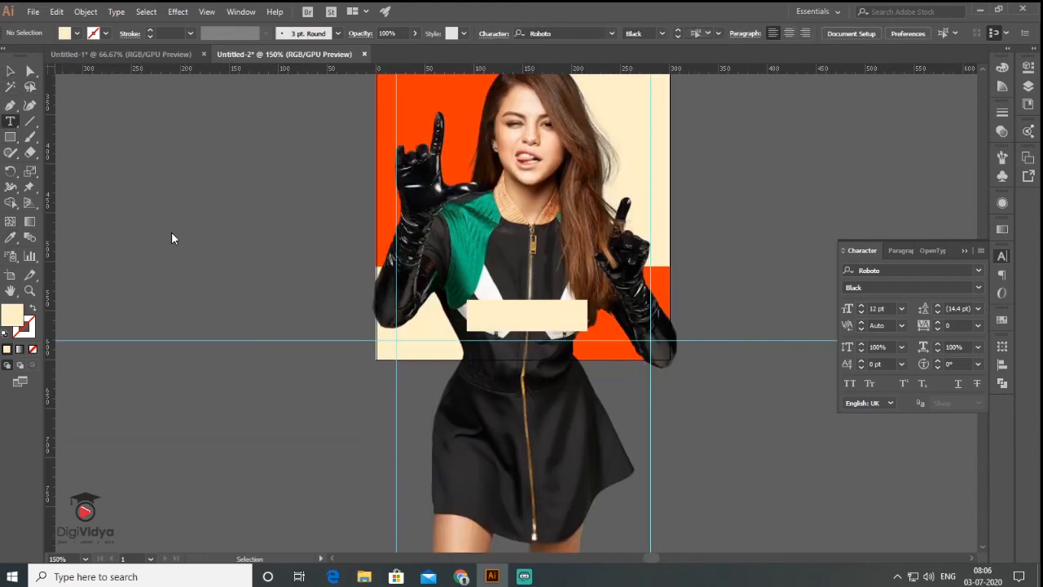
Add the black text "SHOP NOW >" beside the artboard in Roboto Light at 12 pt with tracking 100.
{"action": "left_click", "coordinate": [172, 236]}
{"action": "left_click", "coordinate": [567, 34]}
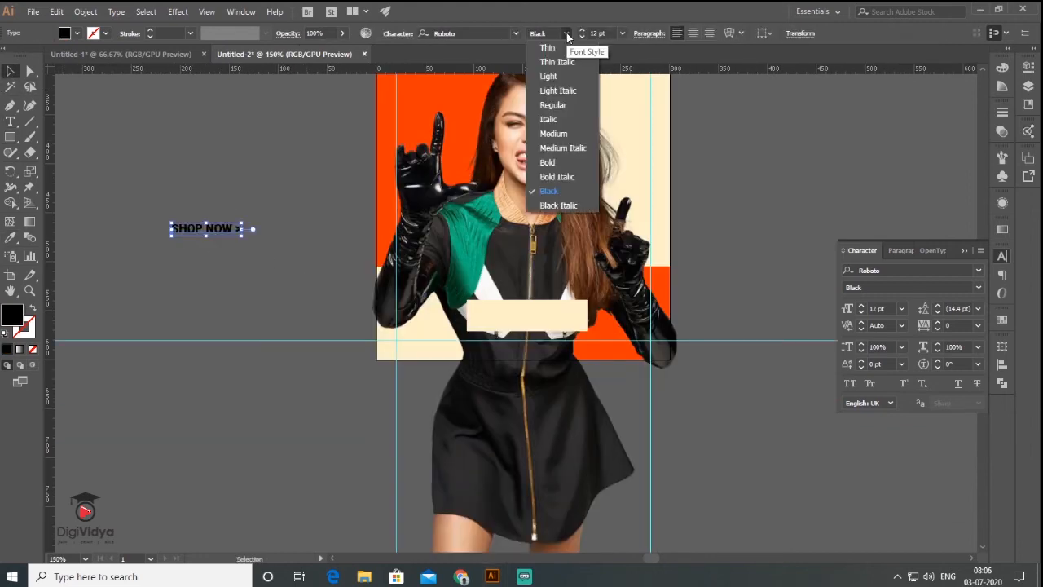
{"action": "left_click", "coordinate": [556, 75]}
{"action": "left_click", "coordinate": [977, 325]}
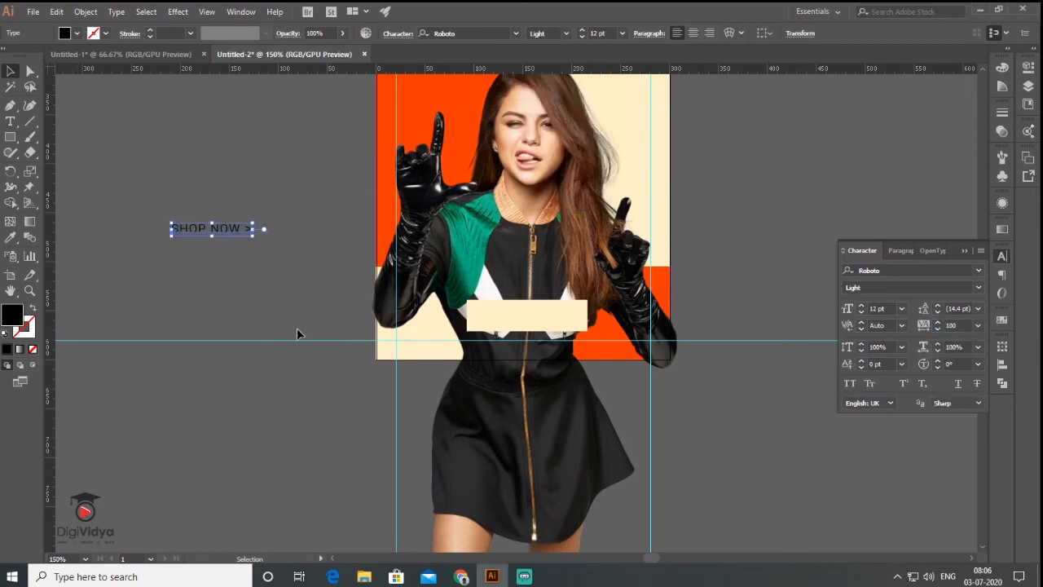
Center the "SHOP NOW >" text on the cream button rectangle and set its font style to Regular.
{"action": "left_click_drag", "start_coordinate": [245, 228], "coordinate": [559, 314]}
{"action": "left_click", "coordinate": [567, 33]}
{"action": "left_click", "coordinate": [558, 104]}
{"action": "left_click", "coordinate": [230, 196]}
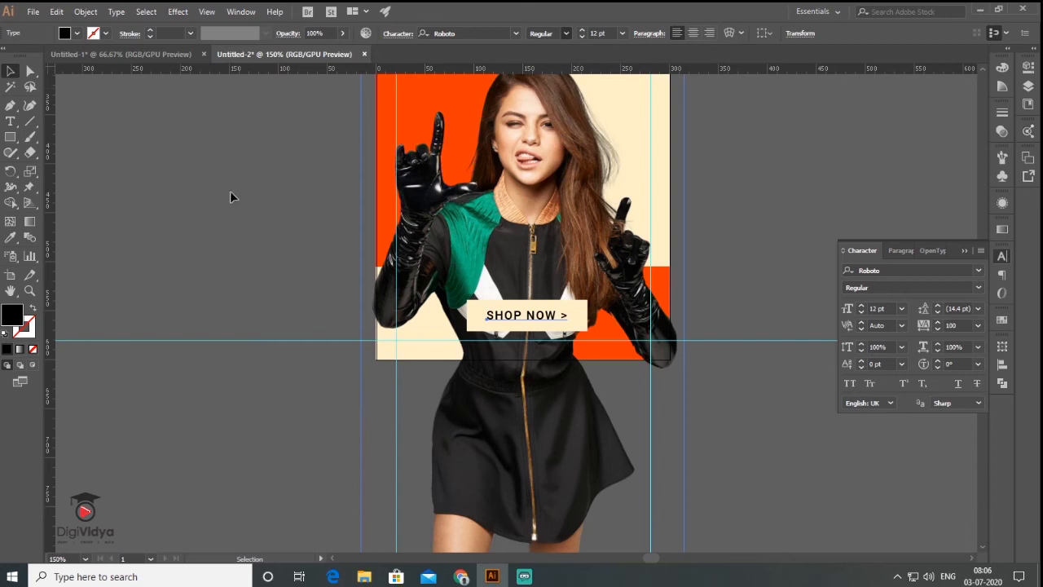
Apply a black Multiply drop shadow to the cream button rectangle with 75% opacity, 7 px offsets and 5 px blur.
{"action": "left_click", "coordinate": [577, 313]}
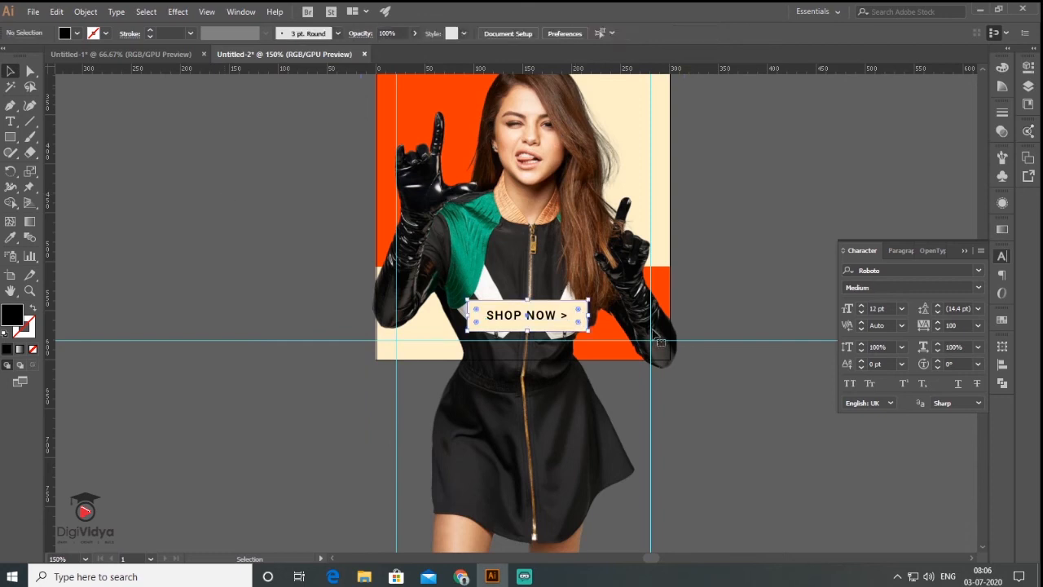
{"action": "left_click", "coordinate": [176, 12]}
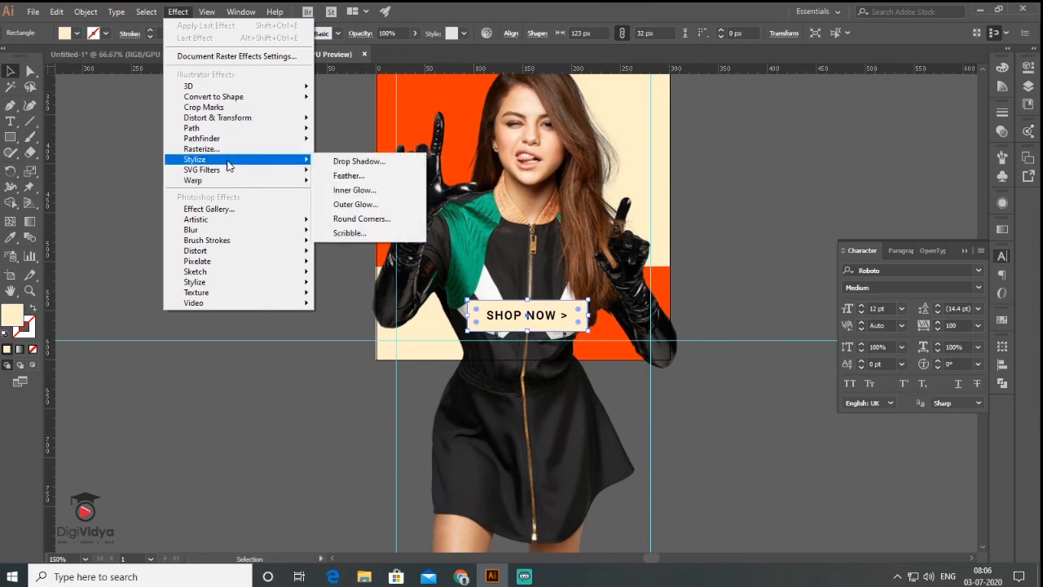
{"action": "left_click", "coordinate": [341, 162]}
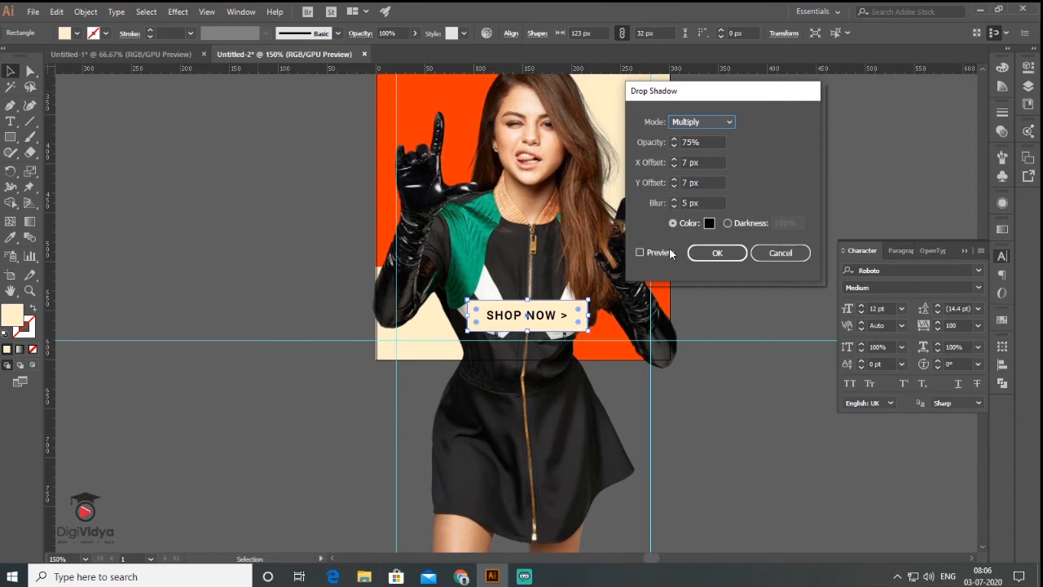
{"action": "left_click", "coordinate": [665, 253]}
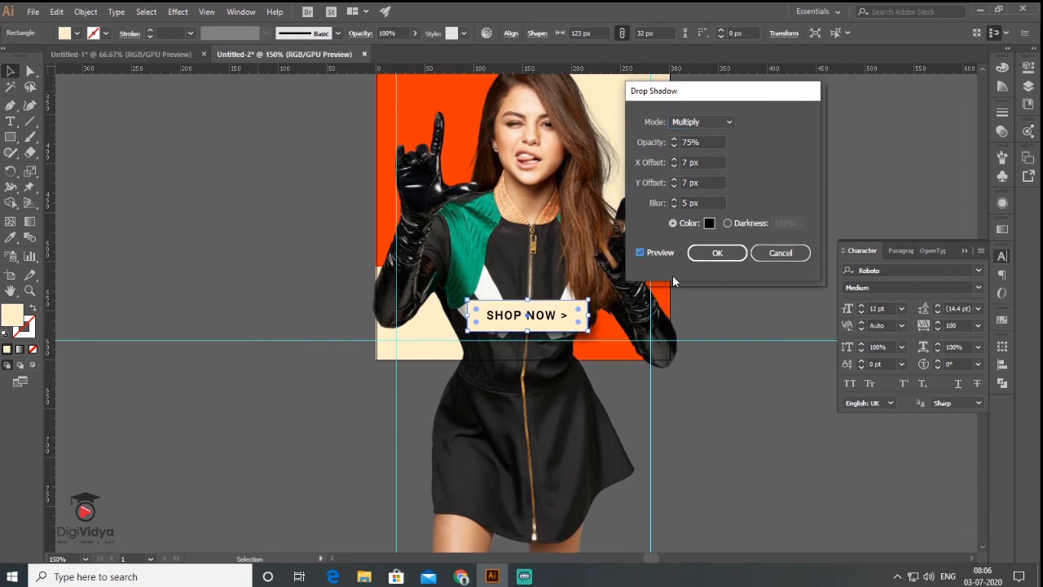
{"action": "left_click", "coordinate": [717, 253]}
{"action": "left_click", "coordinate": [725, 394]}
Add a second artboard beside the 300 × 600 px banner.
{"action": "scroll", "coordinate": [351, 384], "scroll_direction": "down", "scroll_amount": 2}
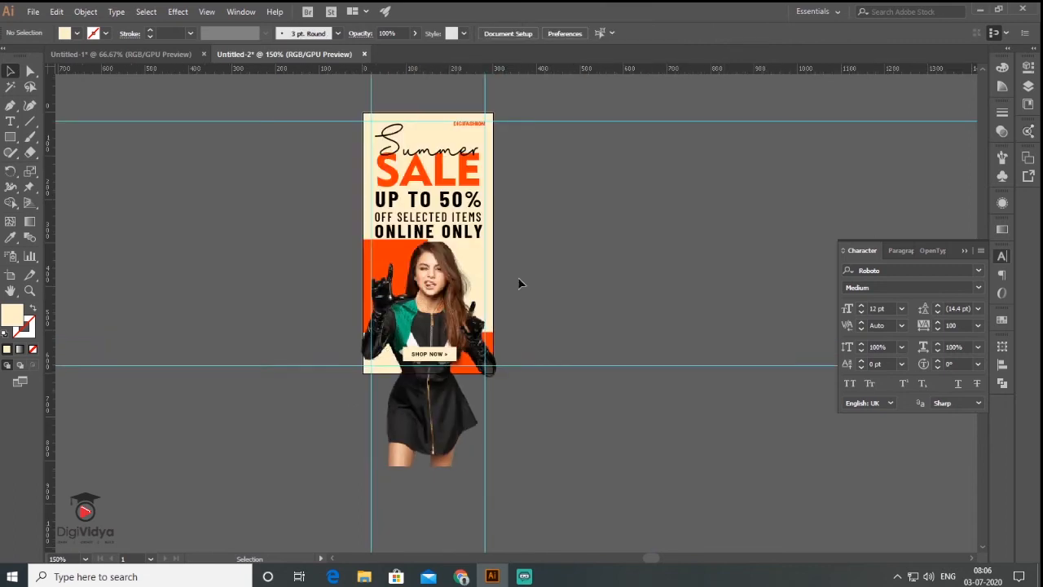
{"action": "left_click", "coordinate": [965, 250]}
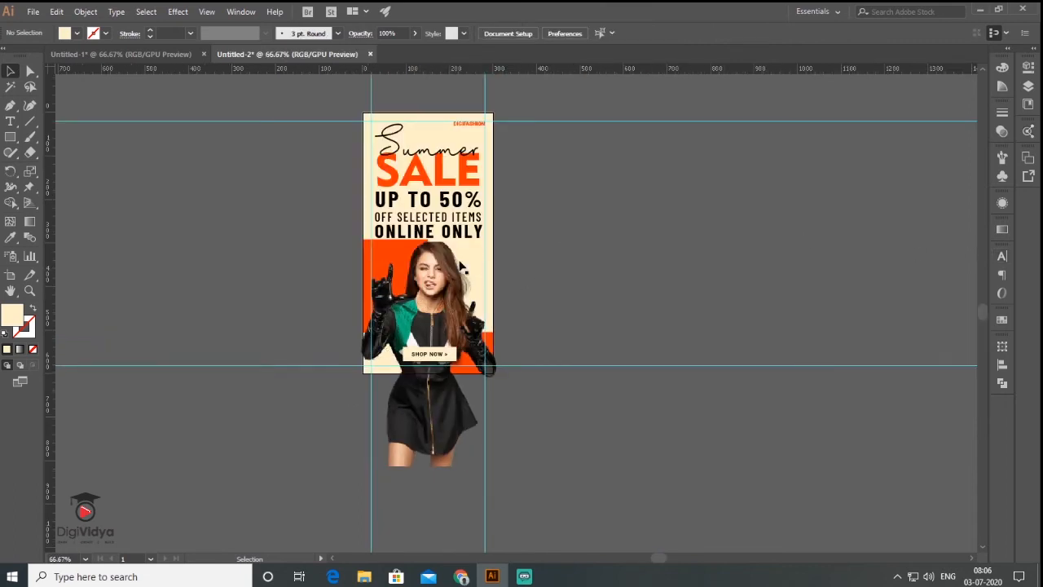
{"action": "scroll", "coordinate": [461, 266], "scroll_direction": "up", "scroll_amount": 2}
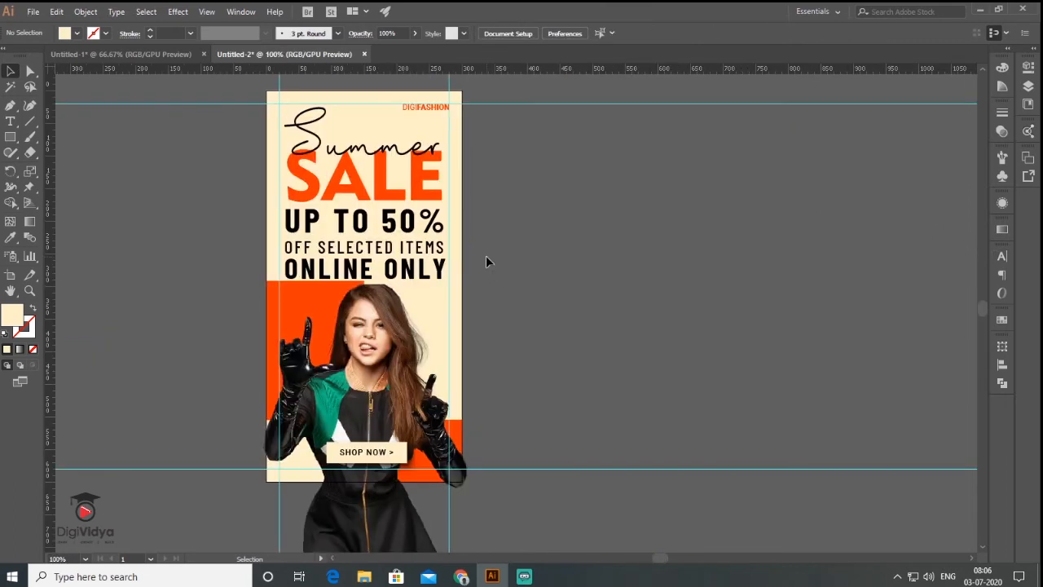
{"action": "left_click", "coordinate": [1030, 157]}
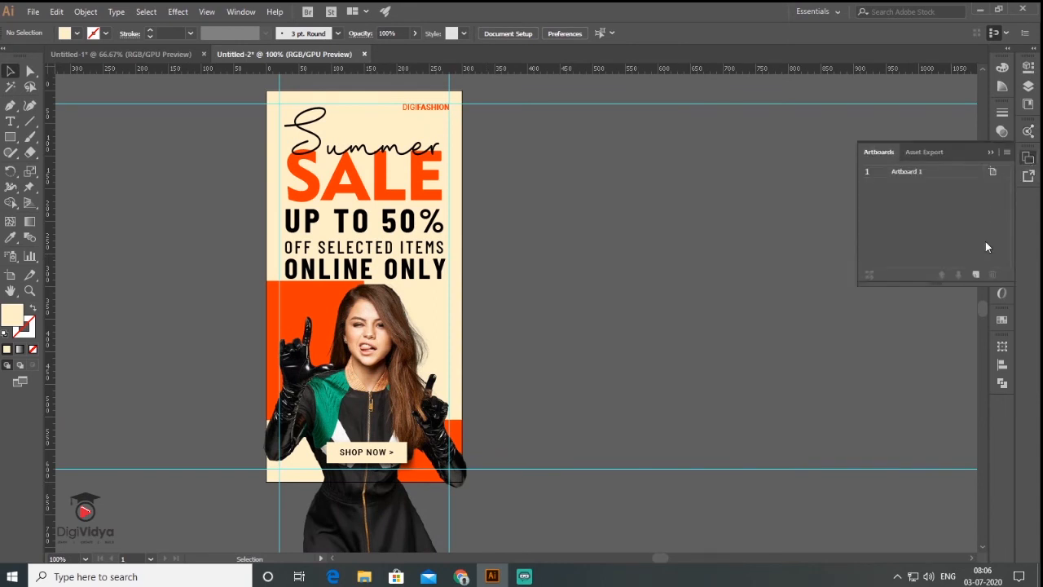
{"action": "left_click", "coordinate": [976, 274]}
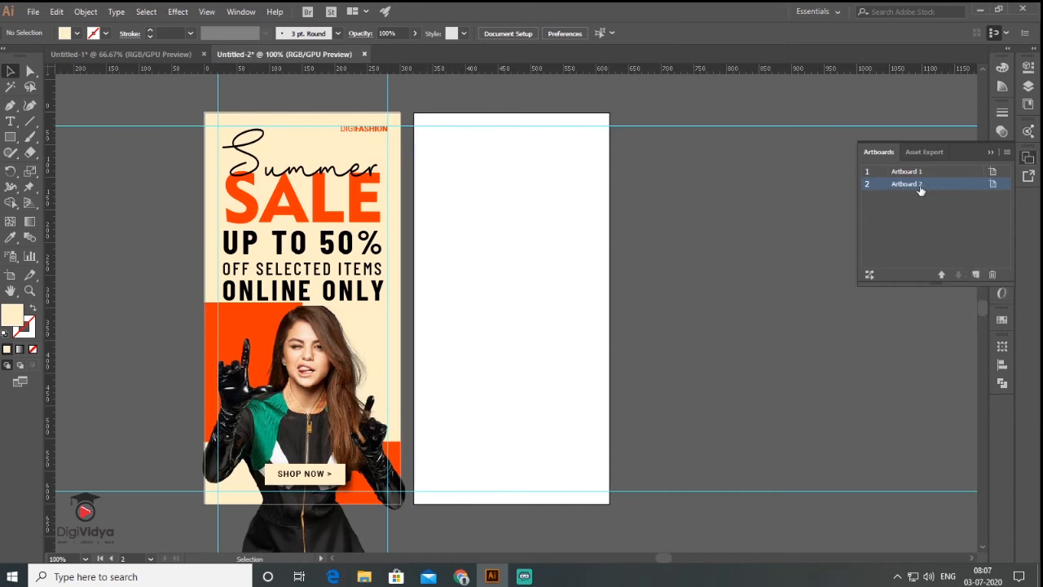
Resize the second artboard to 400 px wide and 300 px high.
{"action": "left_click", "coordinate": [994, 184]}
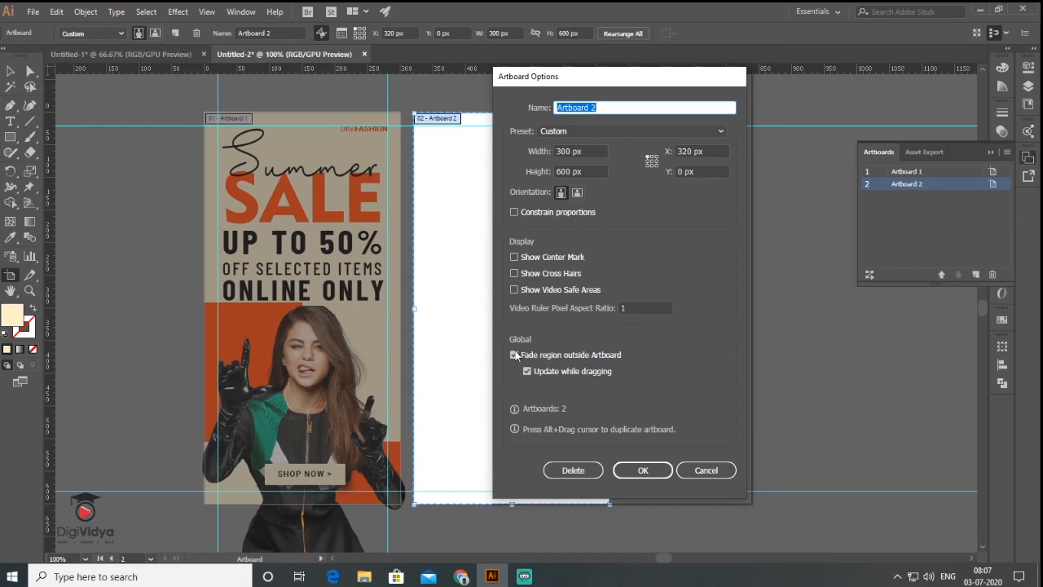
{"action": "left_click", "coordinate": [599, 150]}
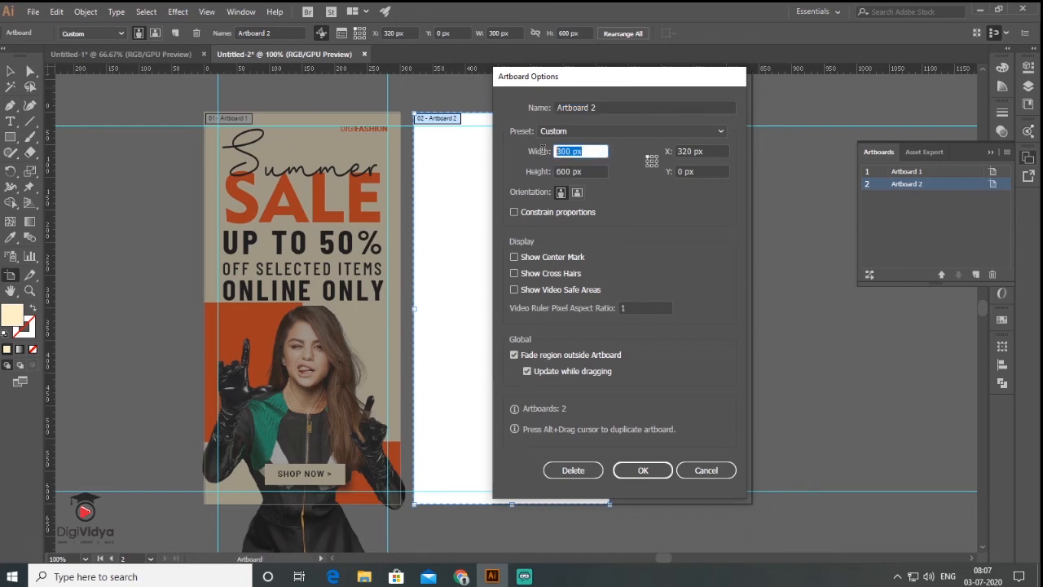
{"action": "type", "text": "4"}
{"action": "key", "text": "Tab"}
{"action": "type", "text": "3"}
{"action": "key", "text": "Return"}
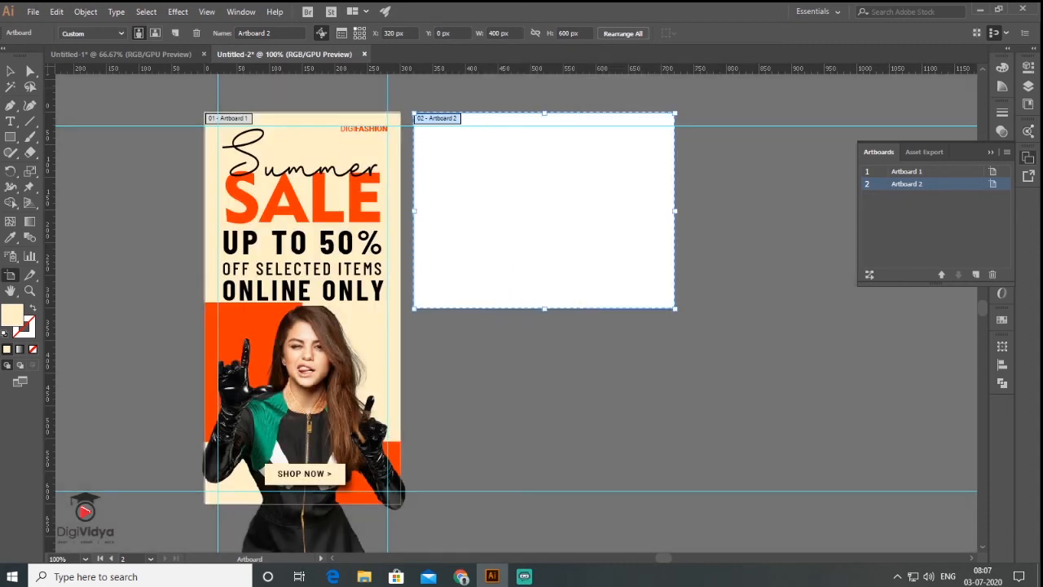
{"action": "left_click", "coordinate": [10, 71]}
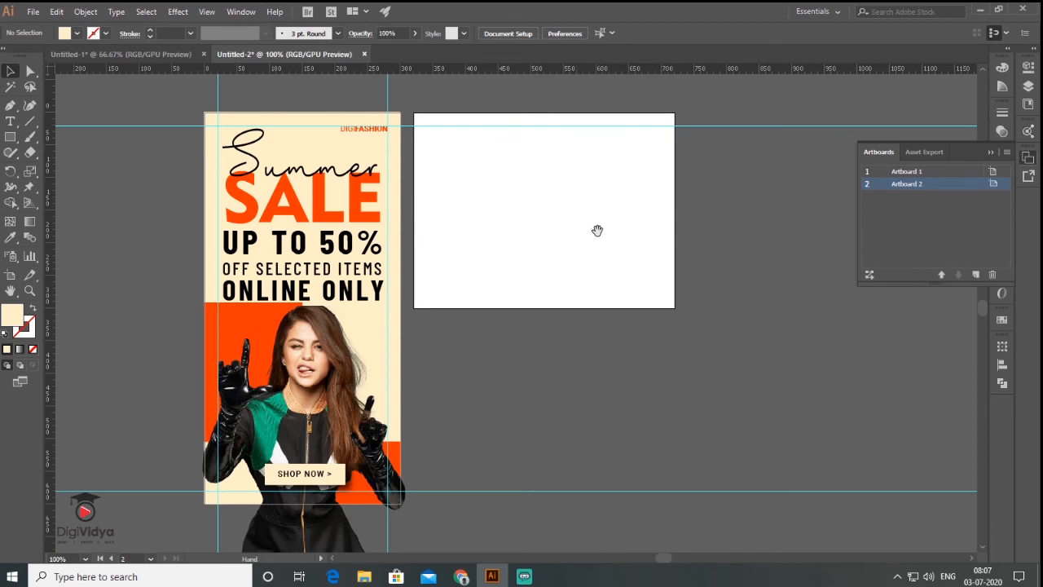
Draw a rectangle of about 289 by 300 px from the second artboard's left edge and fill it with the orange sampled from SALE.
{"action": "left_click_drag", "start_coordinate": [595, 230], "coordinate": [551, 279]}
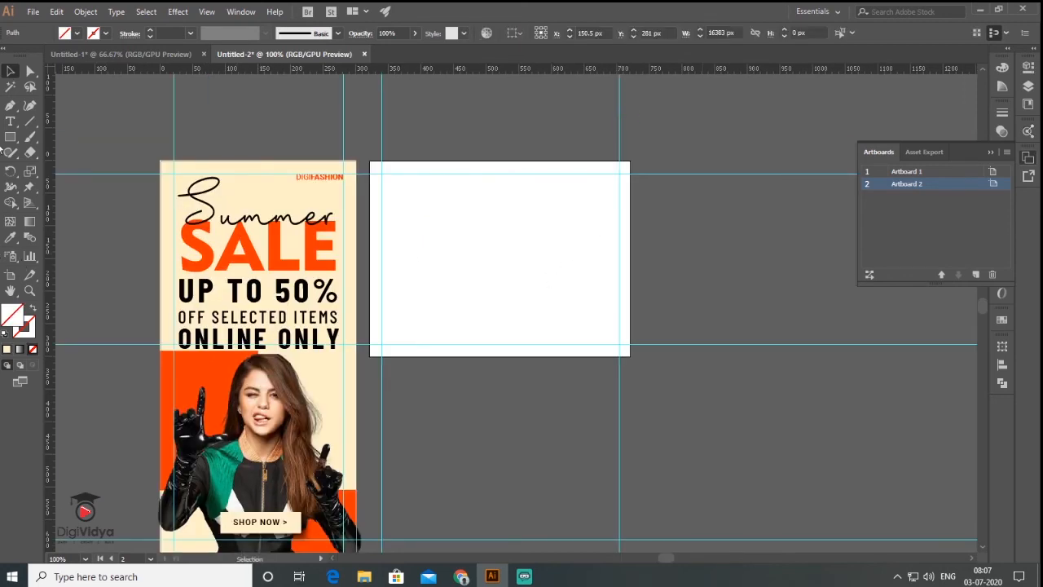
{"action": "key", "text": "ctrl+shift+a"}
{"action": "left_click", "coordinate": [10, 137]}
{"action": "left_click_drag", "start_coordinate": [369, 160], "coordinate": [558, 357]}
{"action": "left_click", "coordinate": [10, 237]}
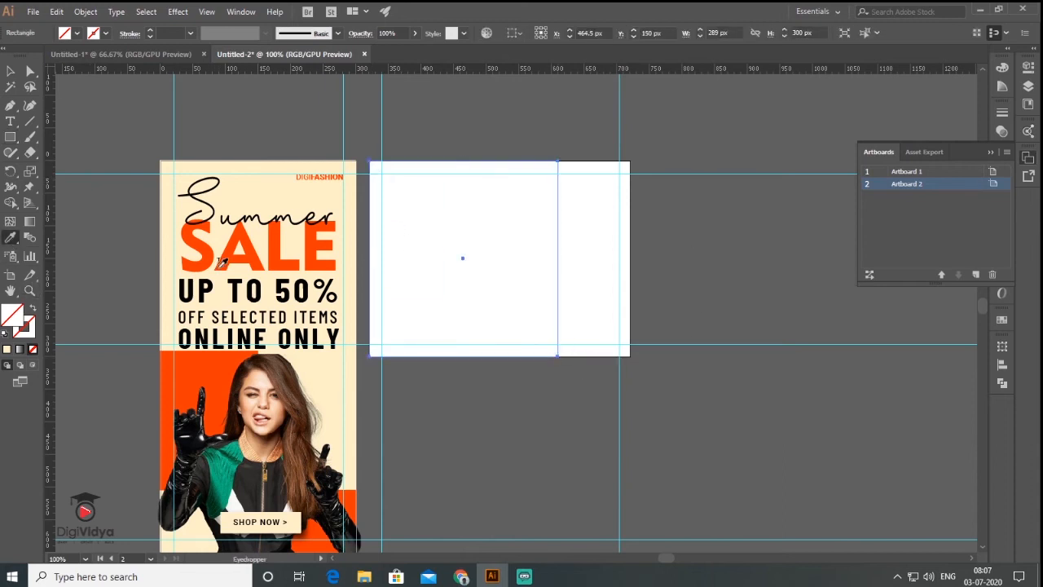
{"action": "left_click", "coordinate": [194, 235]}
Cover the remaining right part of the second artboard with a 111 by 300 px rectangle filled with the first banner's cream background color.
{"action": "left_click", "coordinate": [10, 137]}
{"action": "left_click_drag", "start_coordinate": [559, 161], "coordinate": [630, 356]}
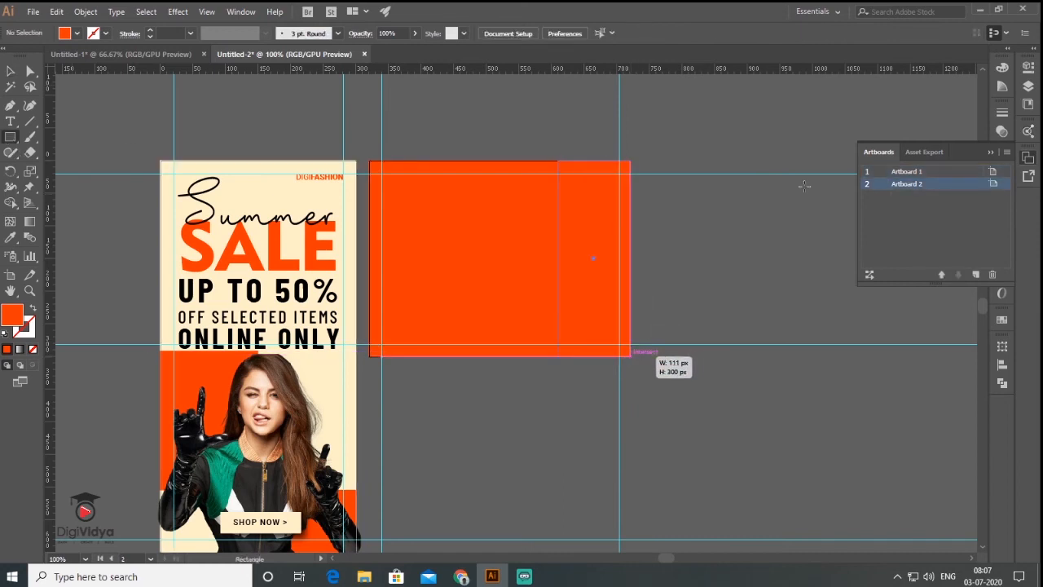
{"action": "left_click", "coordinate": [10, 237]}
{"action": "left_click", "coordinate": [184, 166]}
{"action": "left_click", "coordinate": [10, 71]}
{"action": "left_click", "coordinate": [721, 272]}
Duplicate the Summer SALE text block from the first banner into the empty area right of the second artboard.
{"action": "left_click_drag", "start_coordinate": [722, 272], "coordinate": [704, 198]}
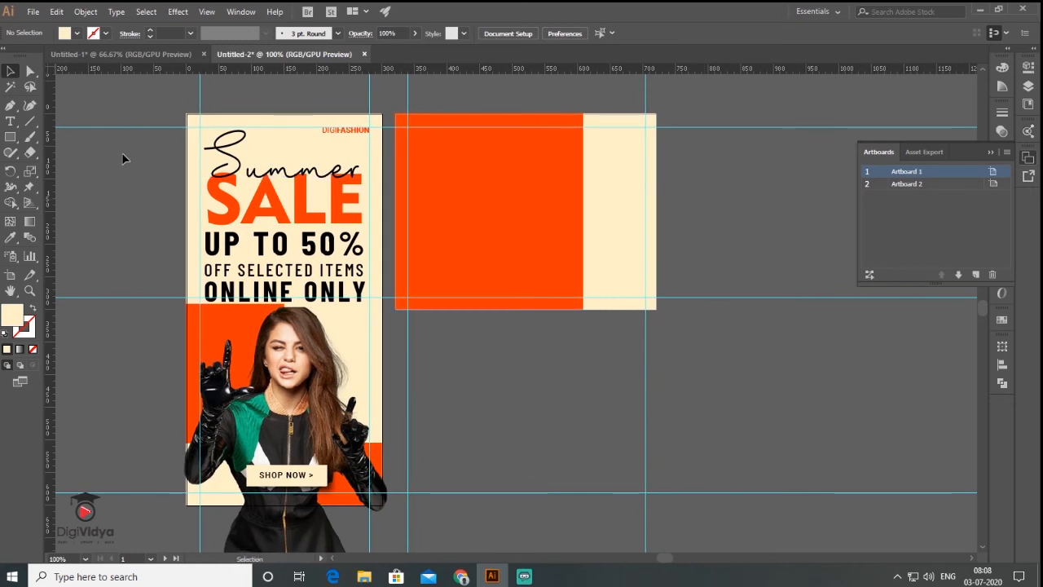
{"action": "left_click", "coordinate": [361, 295]}
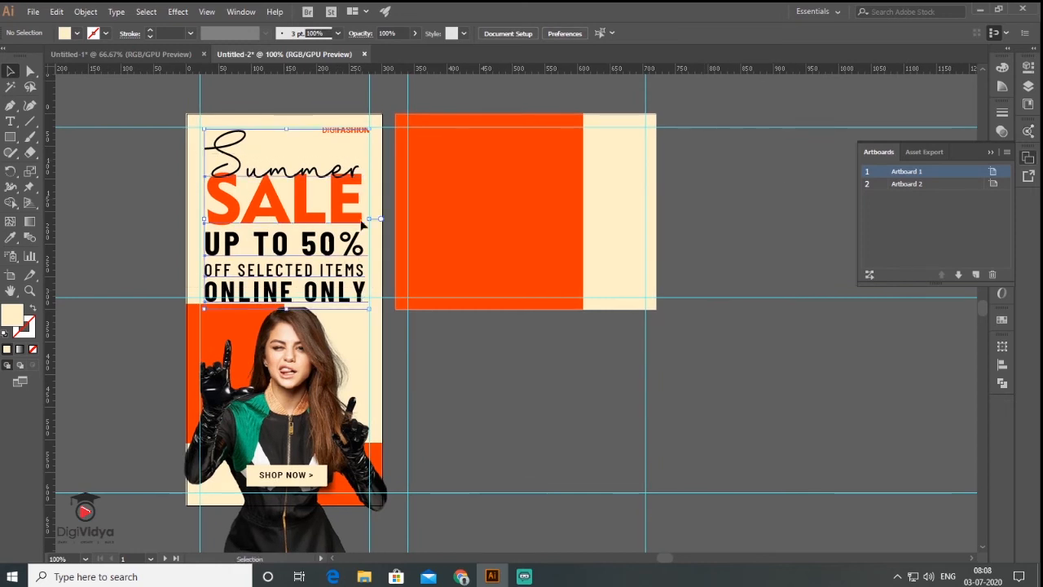
{"action": "left_click_drag", "start_coordinate": [341, 197], "coordinate": [831, 326]}
{"action": "left_click_drag", "start_coordinate": [935, 366], "coordinate": [815, 364]}
{"action": "left_click", "coordinate": [754, 334]}
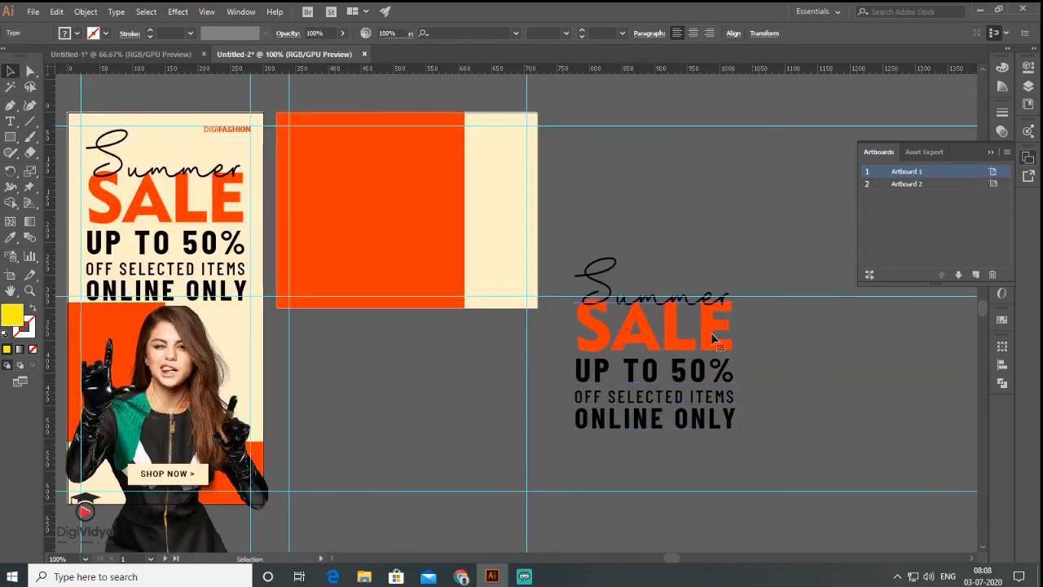
Recolor the copied SALE text with the cream sampled from the second artboard's narrow rectangle.
{"action": "left_click", "coordinate": [617, 349]}
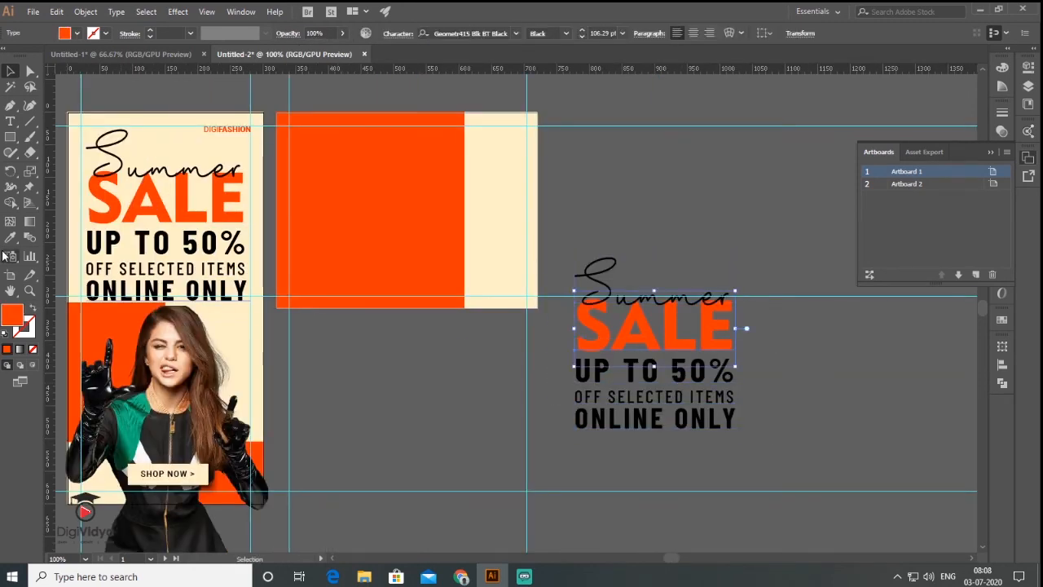
{"action": "left_click", "coordinate": [11, 238]}
{"action": "left_click", "coordinate": [497, 189]}
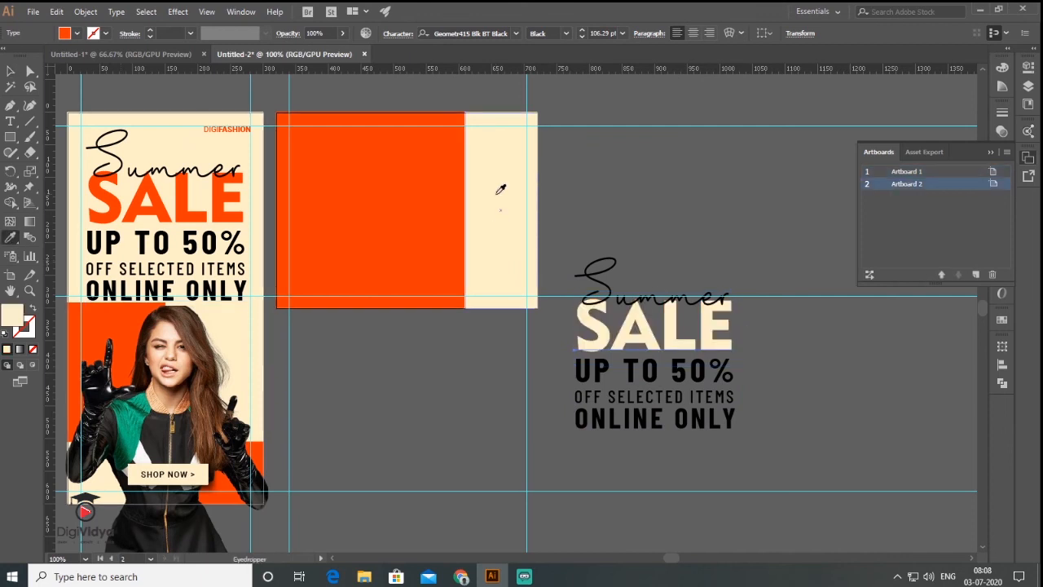
{"action": "key", "text": "v"}
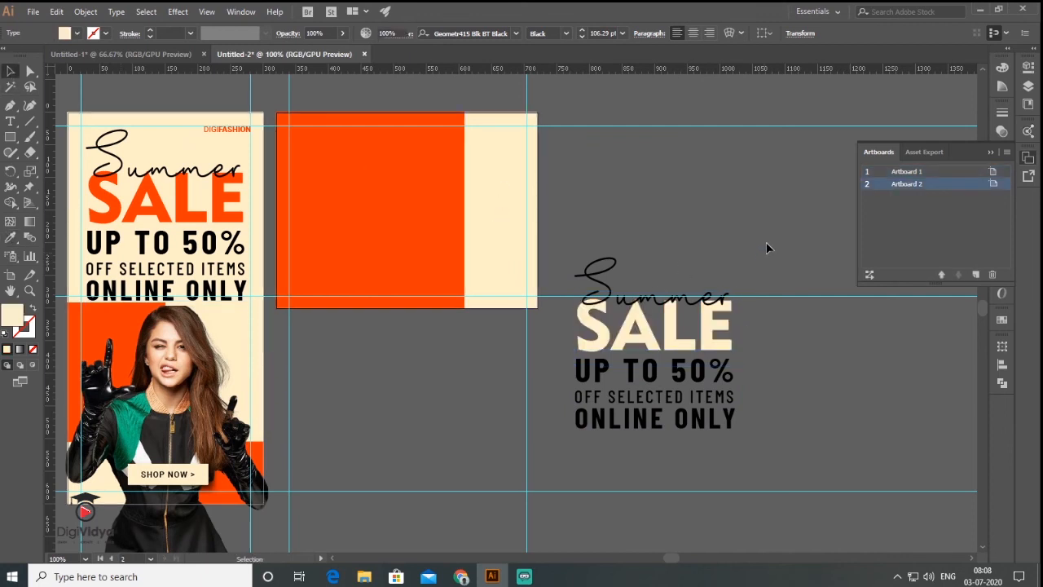
Scale down the copied sale text block, place it on the orange rectangle and bring it to the front.
{"action": "left_click_drag", "start_coordinate": [574, 439], "coordinate": [594, 426]}
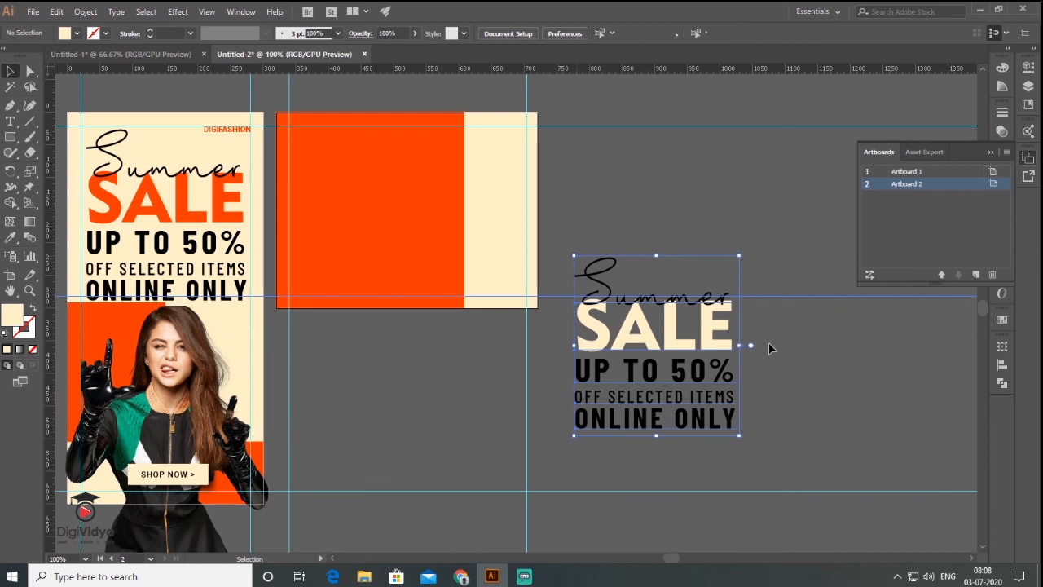
{"action": "left_click_drag", "start_coordinate": [741, 436], "coordinate": [706, 398]}
{"action": "left_click_drag", "start_coordinate": [690, 360], "coordinate": [399, 228]}
{"action": "right_click", "coordinate": [399, 223]}
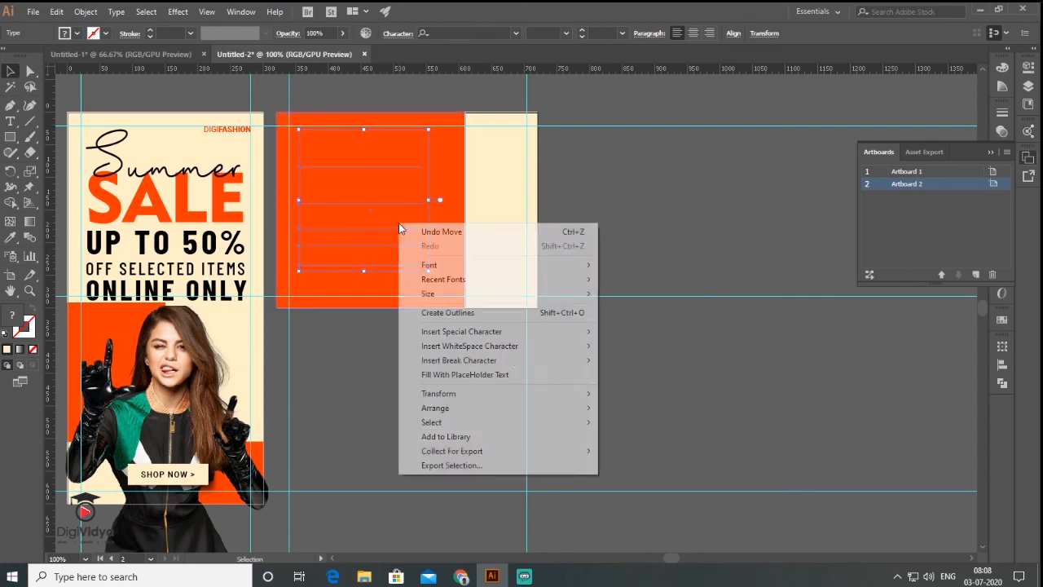
{"action": "mouse_move", "coordinate": [597, 408]}
{"action": "left_click", "coordinate": [641, 407]}
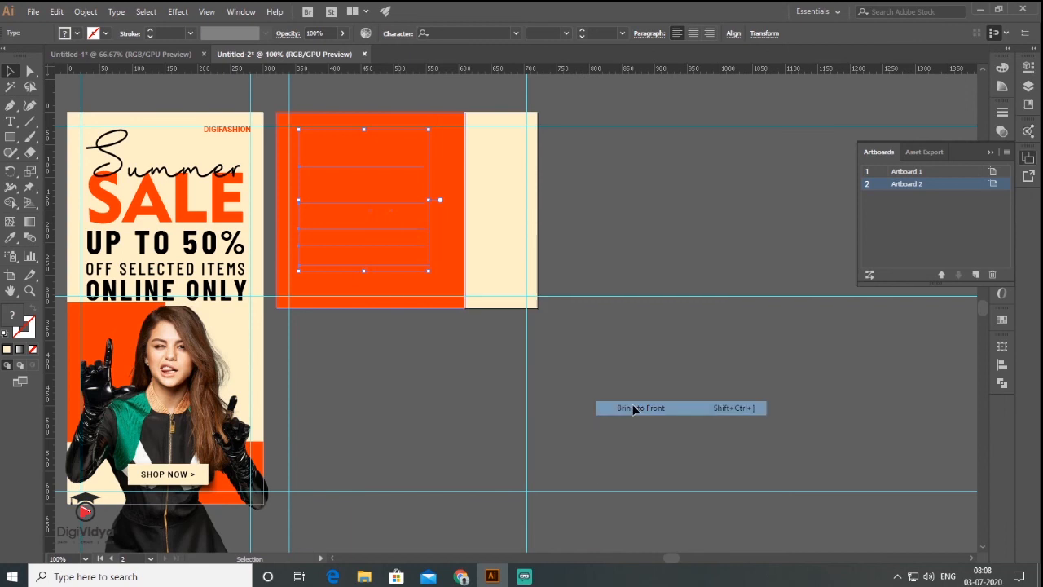
Duplicate the woman's photo from the first banner to the area below the second artboard and bring the copy to the front.
{"action": "left_click", "coordinate": [184, 410]}
{"action": "left_click", "coordinate": [184, 410]}
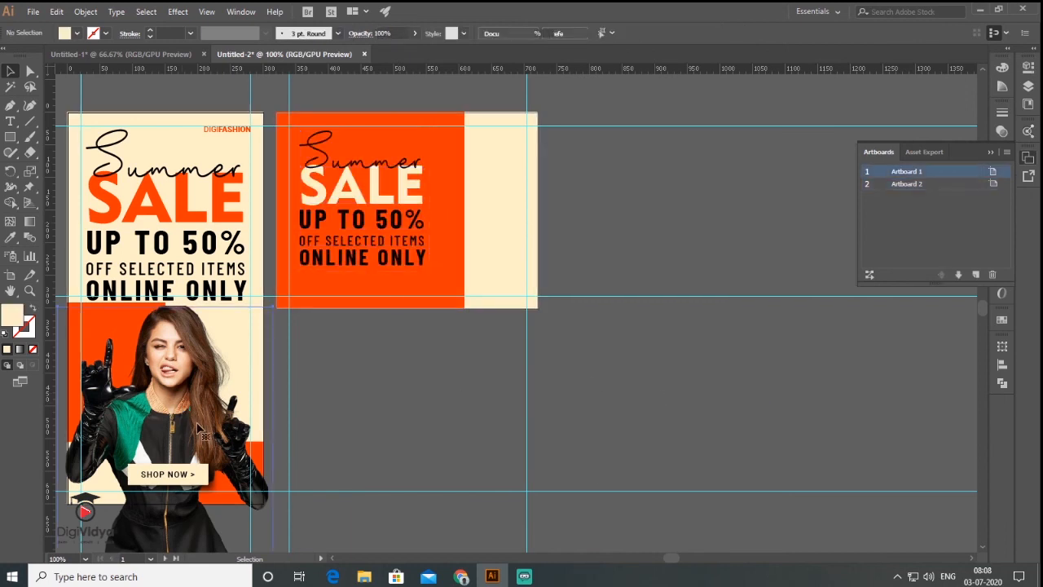
{"action": "left_click_drag", "start_coordinate": [172, 396], "coordinate": [604, 401]}
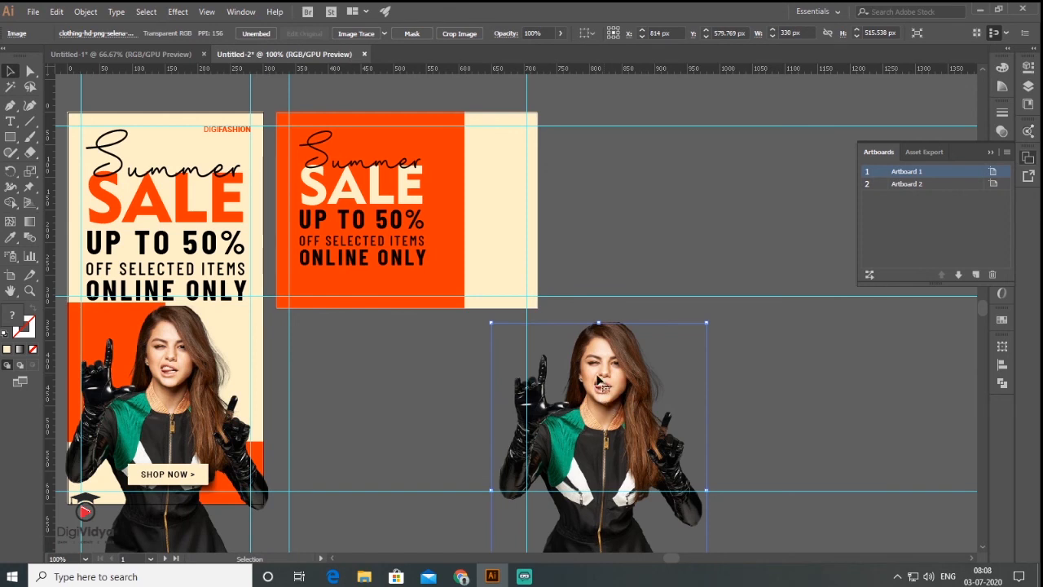
{"action": "right_click", "coordinate": [599, 377]}
{"action": "left_click", "coordinate": [742, 484]}
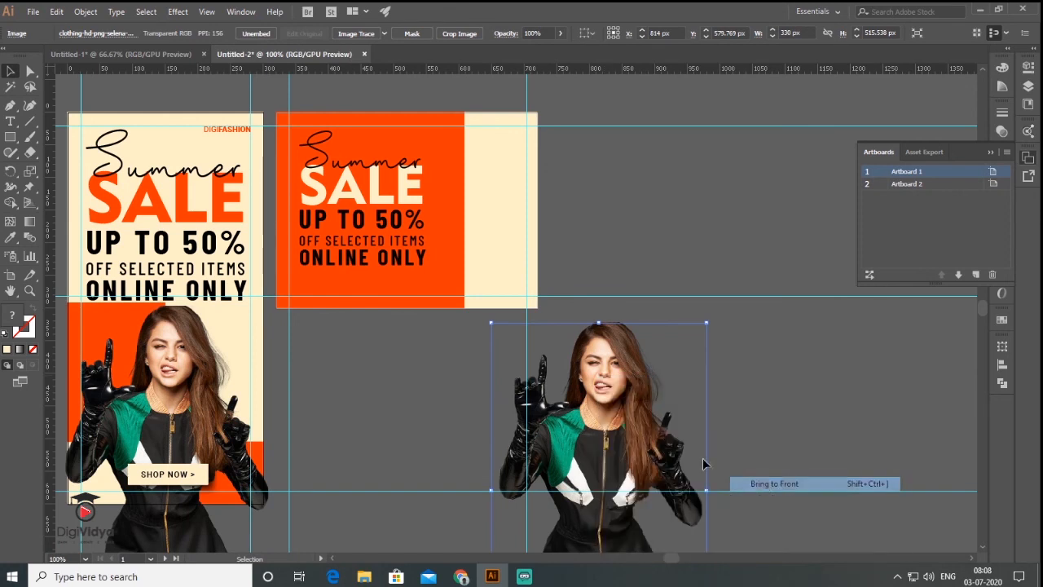
Scale down the copied photo and position it over the second artboard's cream strip, with her head at the artboard's upper edge.
{"action": "left_click_drag", "start_coordinate": [672, 383], "coordinate": [623, 228]}
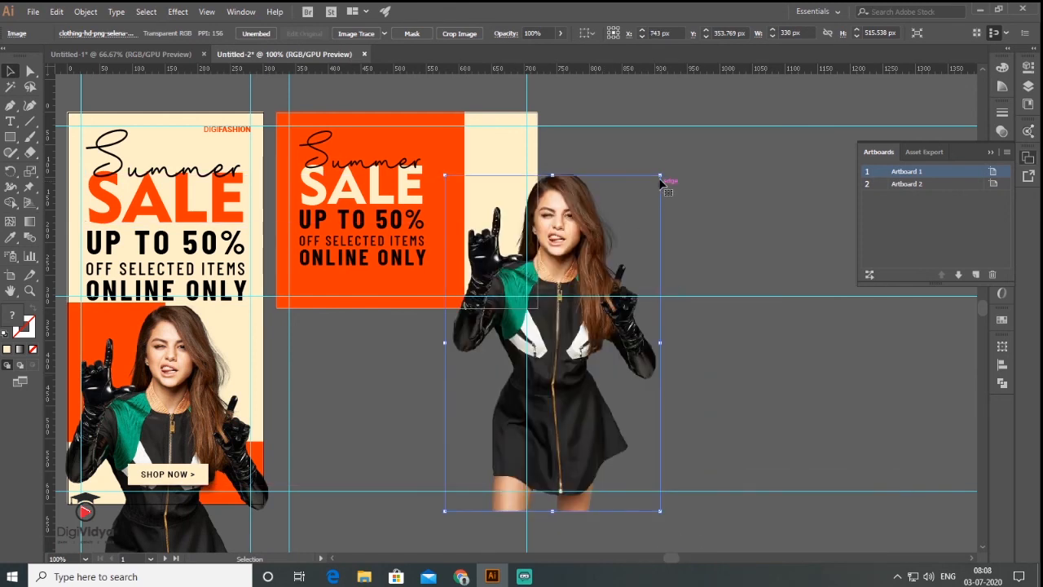
{"action": "left_click_drag", "start_coordinate": [660, 174], "coordinate": [616, 242]}
{"action": "left_click_drag", "start_coordinate": [559, 350], "coordinate": [487, 240]}
{"action": "left_click", "coordinate": [668, 321]}
Move the sale text block on the second artboard to the left margin guide, clear of the woman's glove.
{"action": "left_click", "coordinate": [372, 314]}
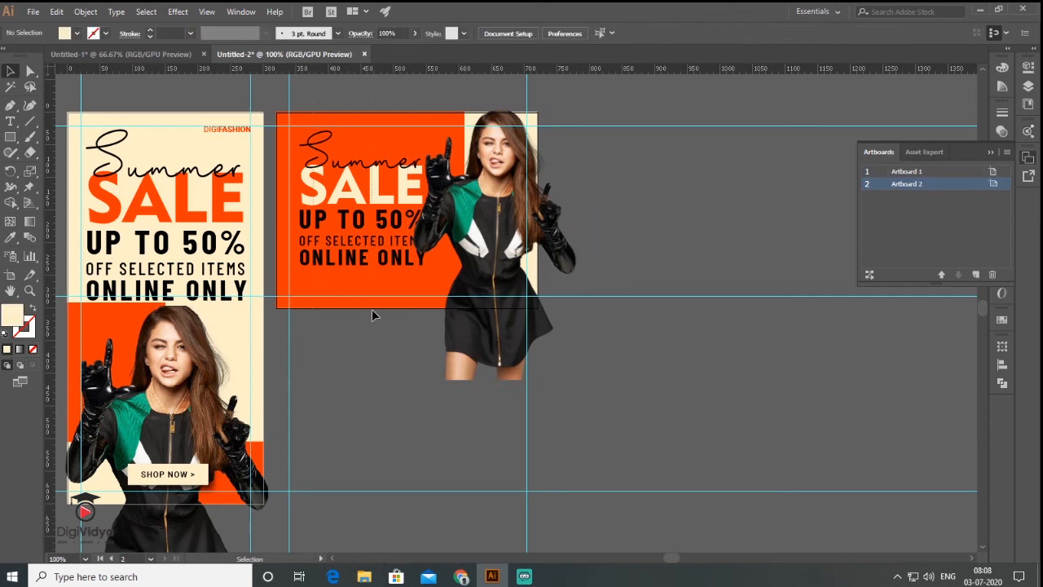
{"action": "left_click", "coordinate": [376, 277]}
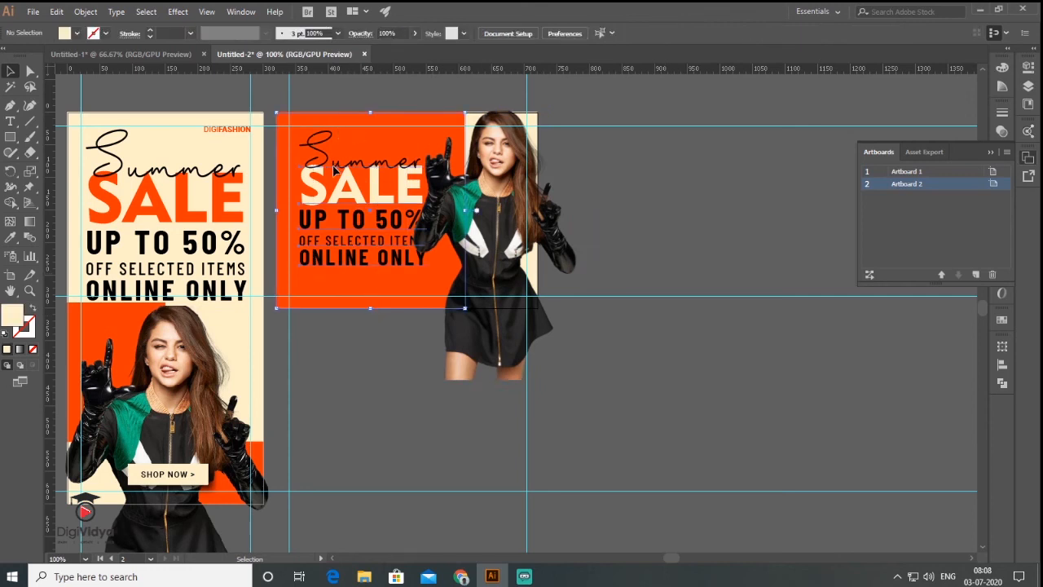
{"action": "left_click", "coordinate": [391, 243]}
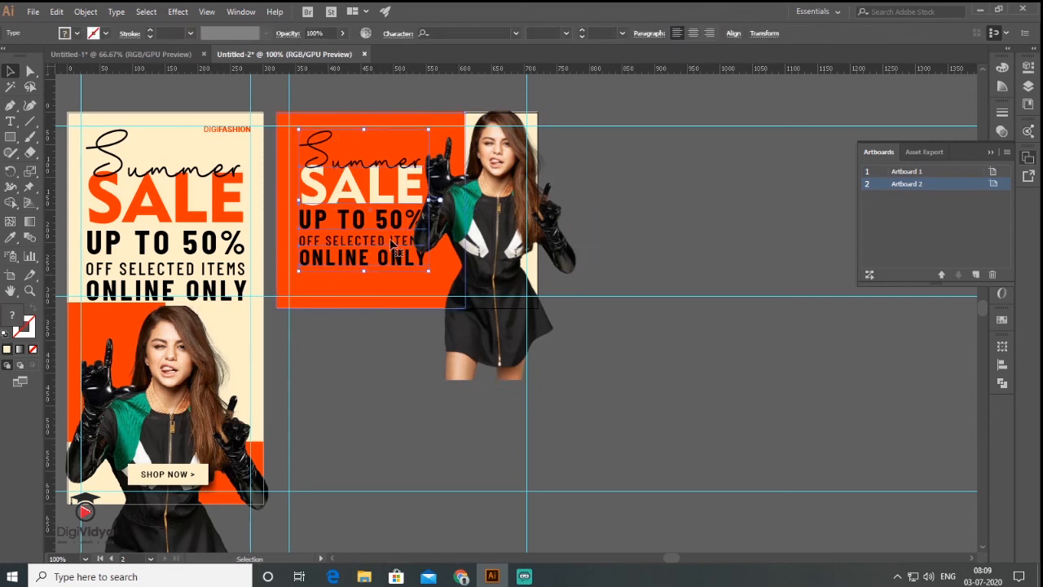
{"action": "left_click_drag", "start_coordinate": [391, 243], "coordinate": [383, 226]}
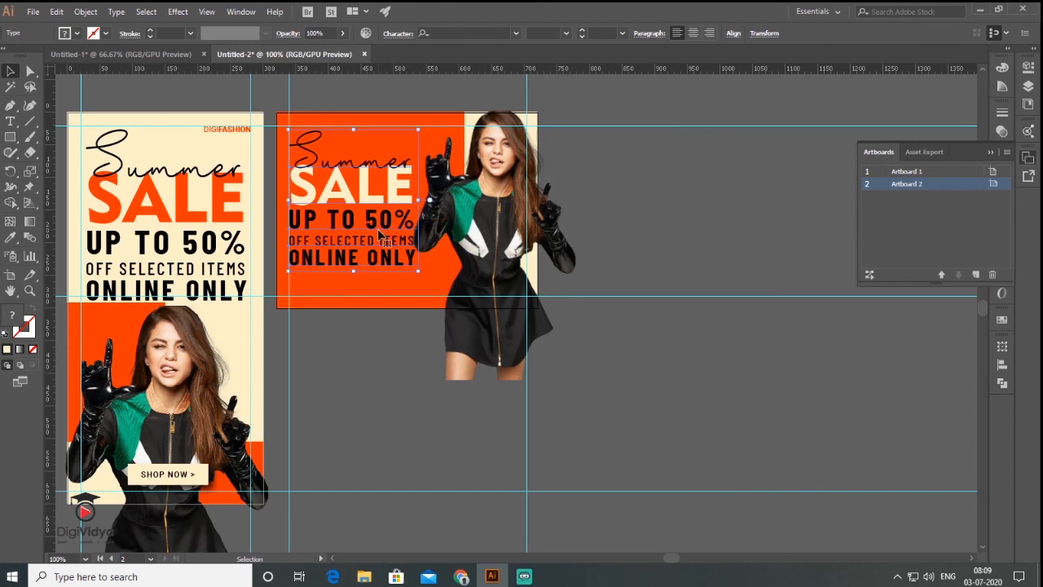
Group the first banner's button rectangle with its SHOP NOW text and paste a copy of the group.
{"action": "left_click", "coordinate": [167, 473]}
{"action": "key", "text": "a"}
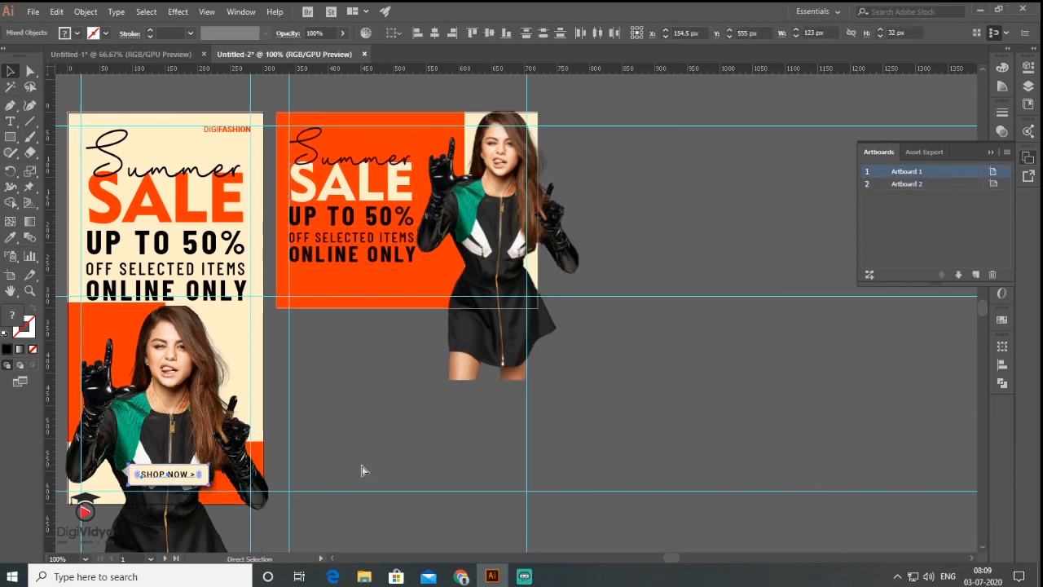
{"action": "key", "text": "ctrl+g"}
{"action": "key", "text": "ctrl+c"}
{"action": "key", "text": "ctrl+v"}
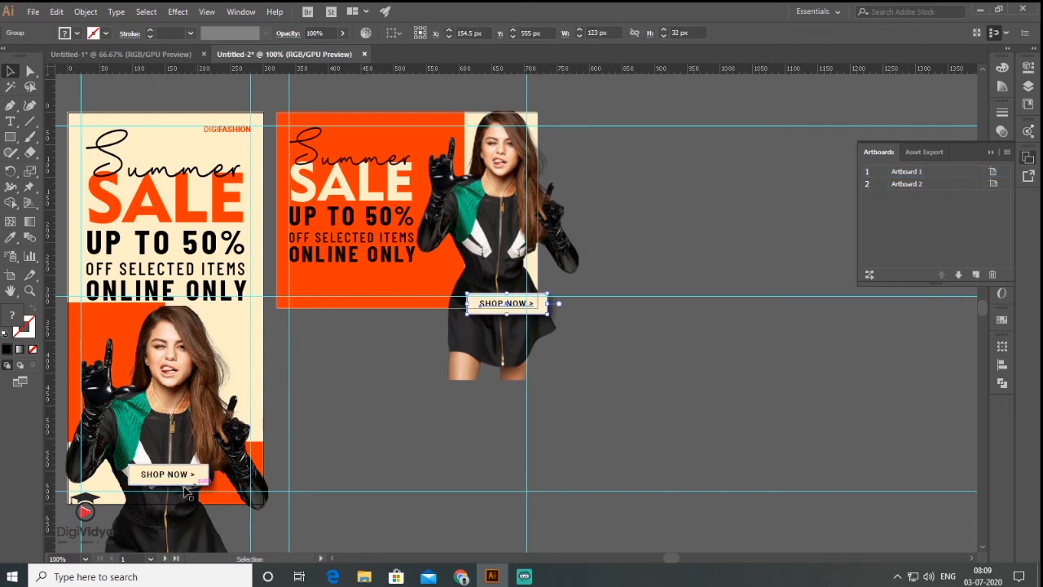
Move the copied SHOP NOW button onto the second artboard, centred beneath the ONLINE ONLY line.
{"action": "left_click_drag", "start_coordinate": [504, 308], "coordinate": [356, 290]}
{"action": "left_click", "coordinate": [723, 401]}
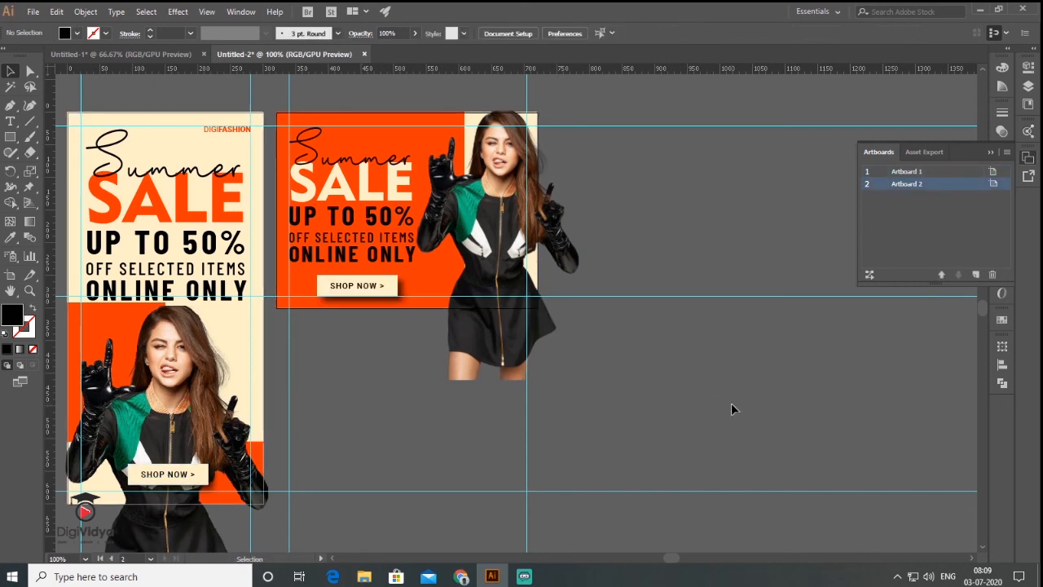
Copy the DIGIFASHION text from the first banner to the second artboard's lower-right margin corner and bring it to the front.
{"action": "left_click_drag", "start_coordinate": [219, 134], "coordinate": [509, 294]}
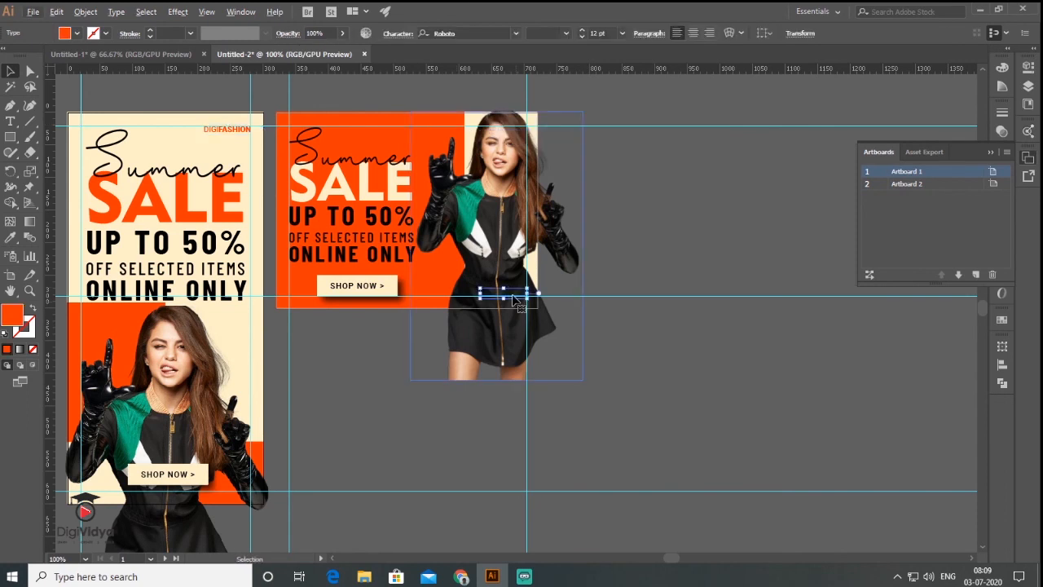
{"action": "right_click", "coordinate": [514, 295]}
{"action": "mouse_move", "coordinate": [605, 478]}
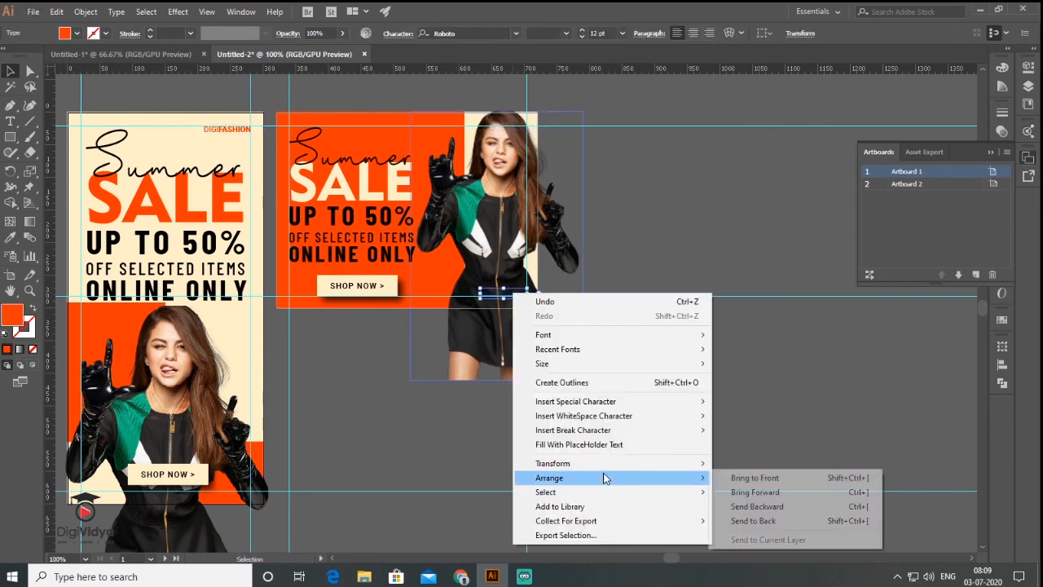
{"action": "left_click", "coordinate": [737, 478]}
{"action": "left_click", "coordinate": [692, 357]}
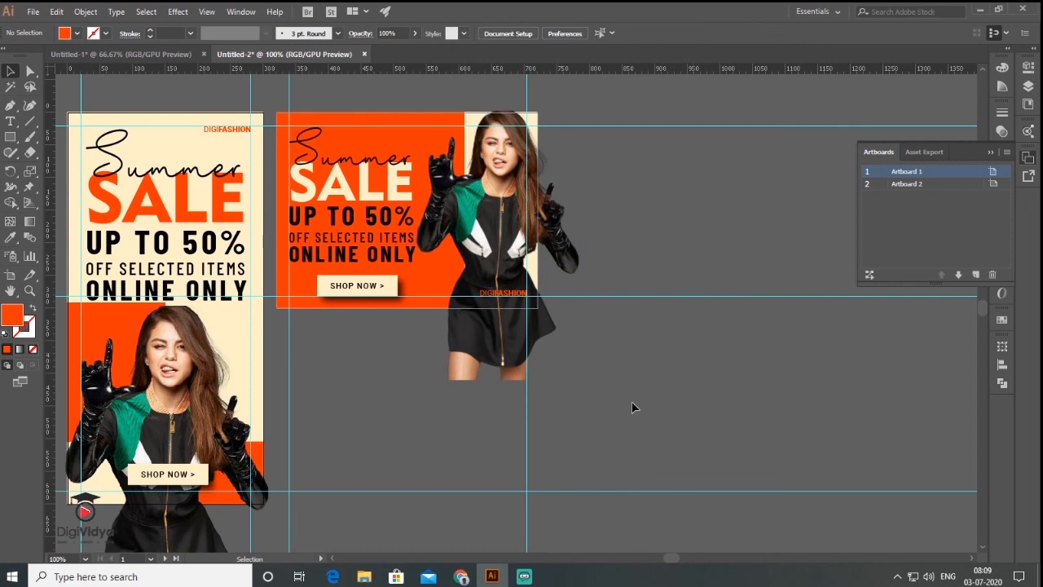
Collapse the Artboards panel to leave both banners in clear view.
{"action": "left_click_drag", "start_coordinate": [379, 357], "coordinate": [567, 354]}
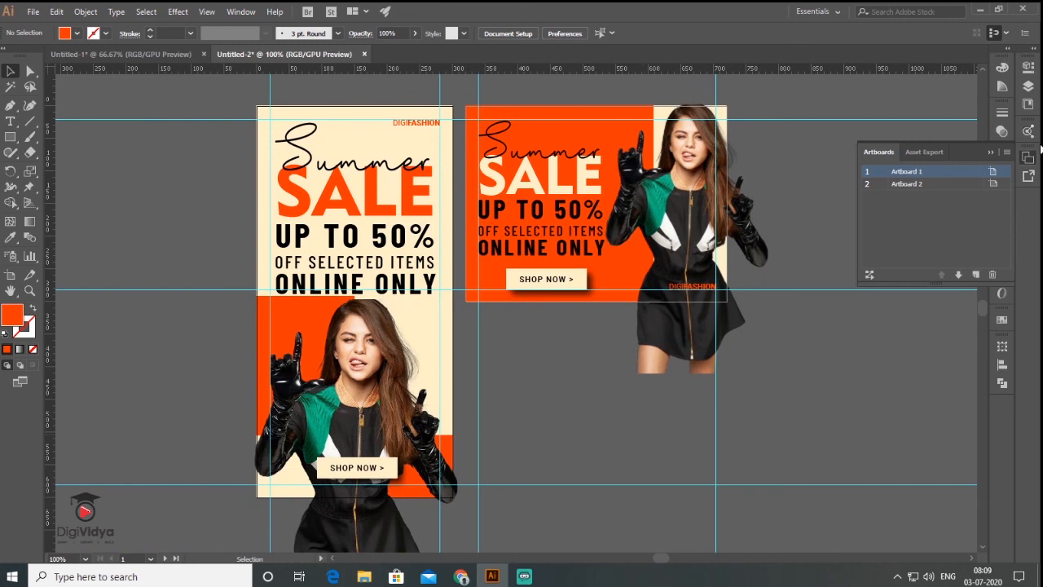
{"action": "left_click", "coordinate": [993, 152]}
{"action": "left_click_drag", "start_coordinate": [619, 344], "coordinate": [679, 329]}
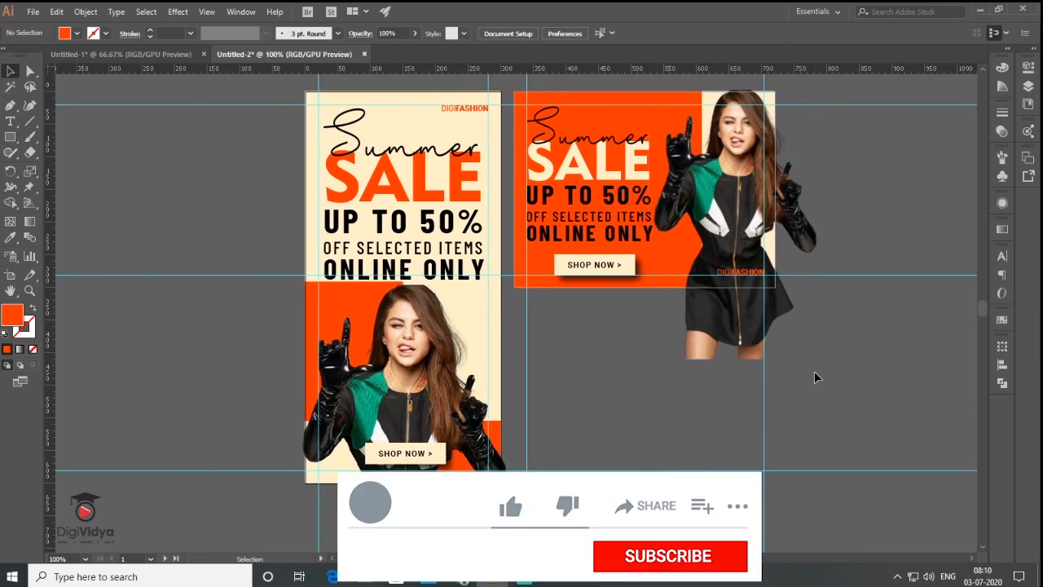